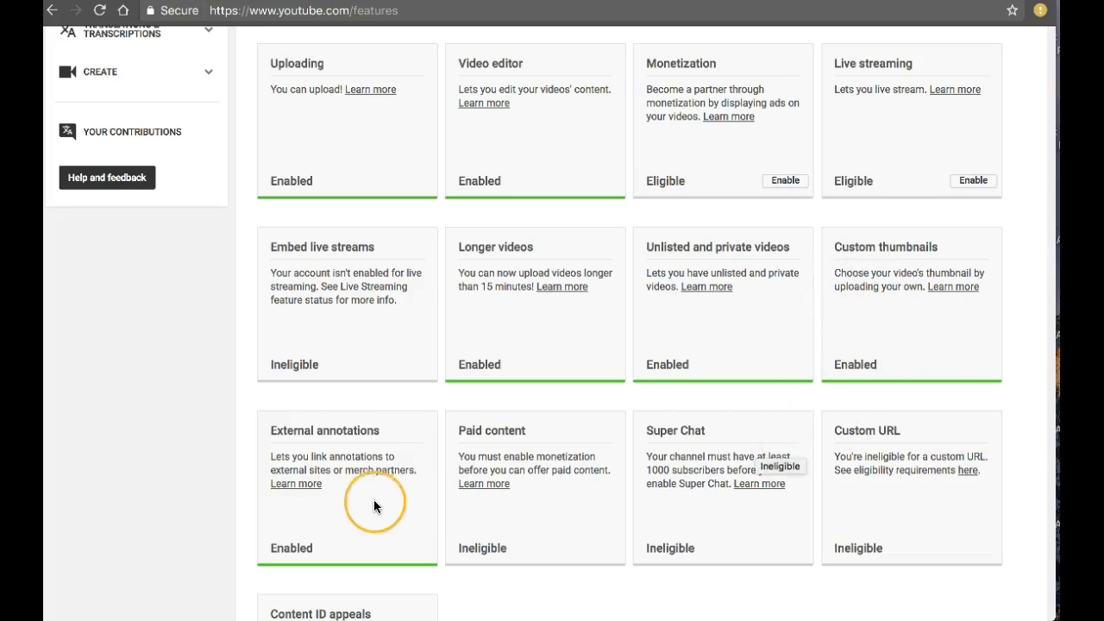
Enable live streaming for the channel, dismiss the satisfaction survey, and return to the refreshed features page
scroll(636, 458, "up", 1)
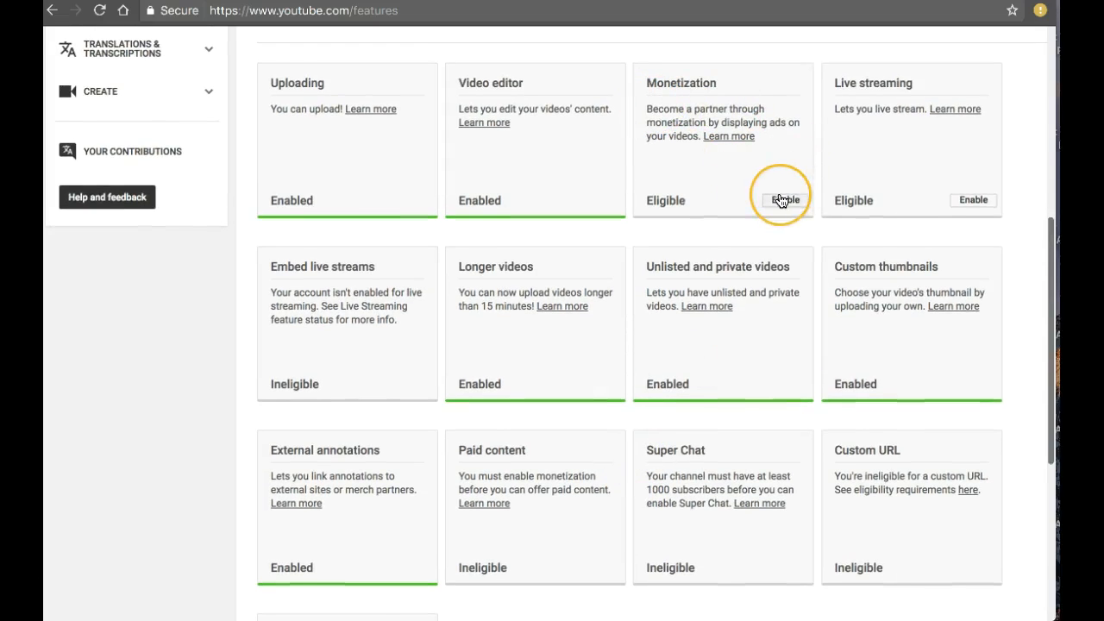
left_click(970, 205)
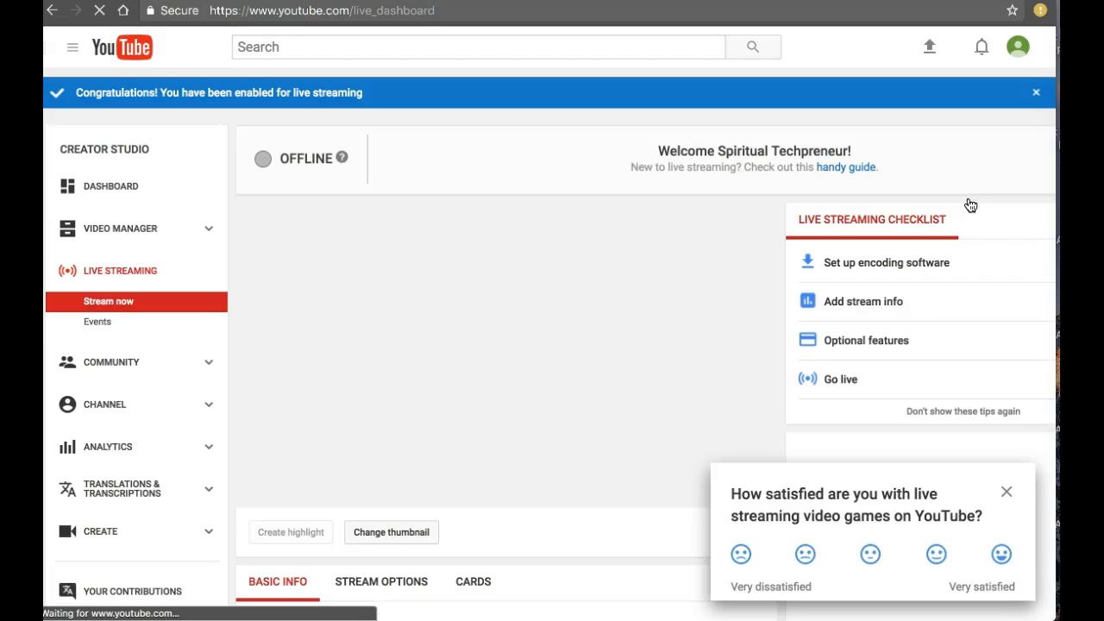
left_click(1006, 491)
left_click(52, 10)
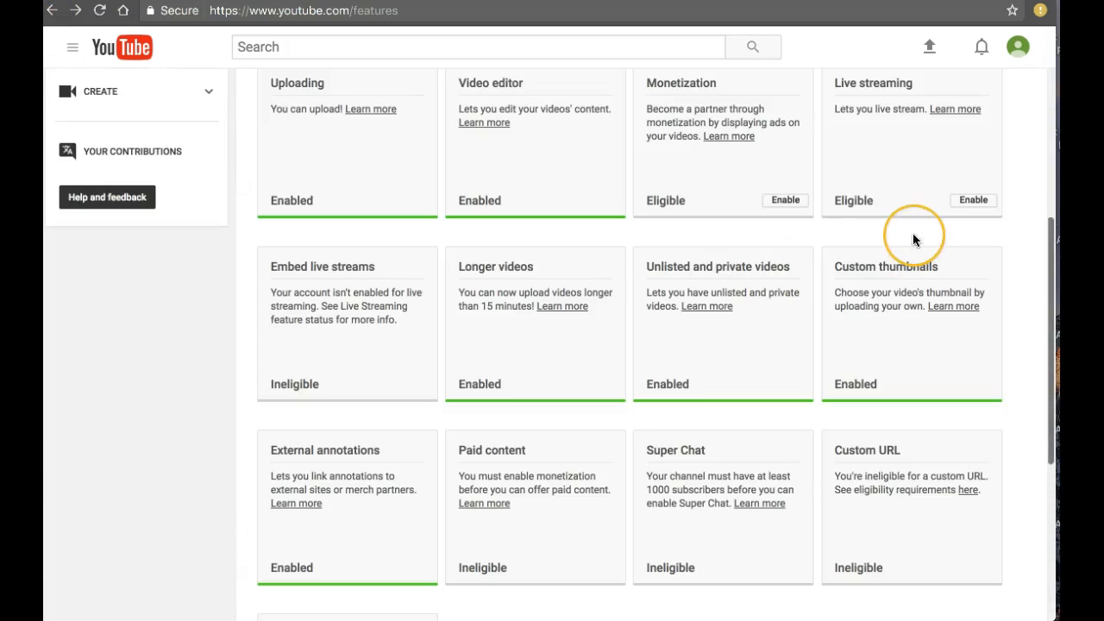
left_click(100, 13)
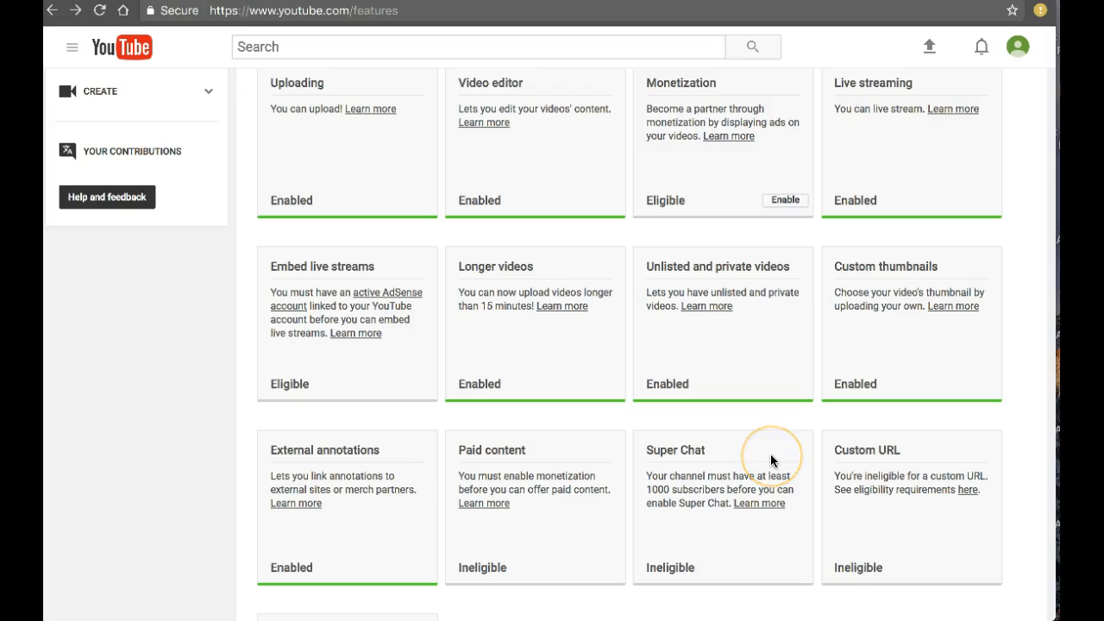
Review the Super Chat subscriber requirement and the custom URL eligibility help article, then return to the features page
left_click_drag(648, 490, 729, 490)
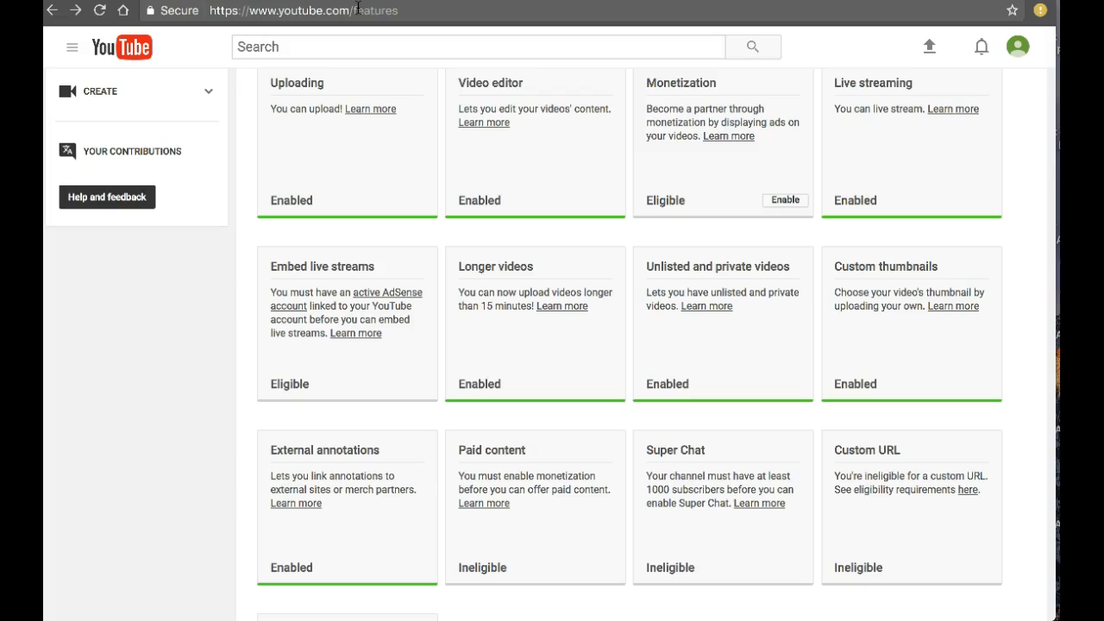
left_click(970, 491)
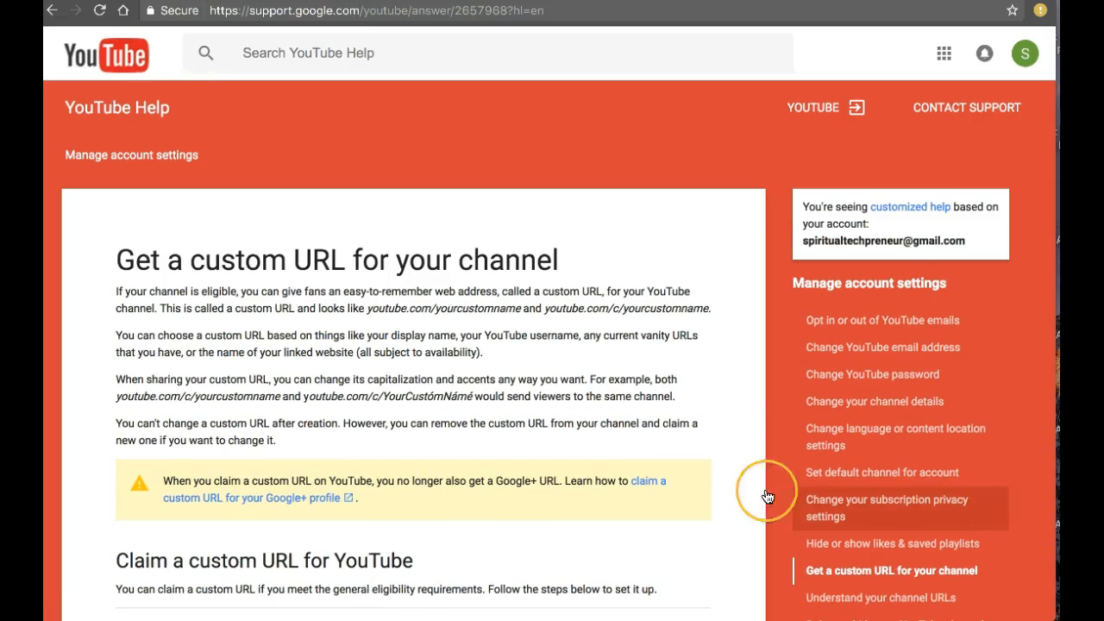
scroll(606, 406, "down", 5)
scroll(606, 410, "up", 5)
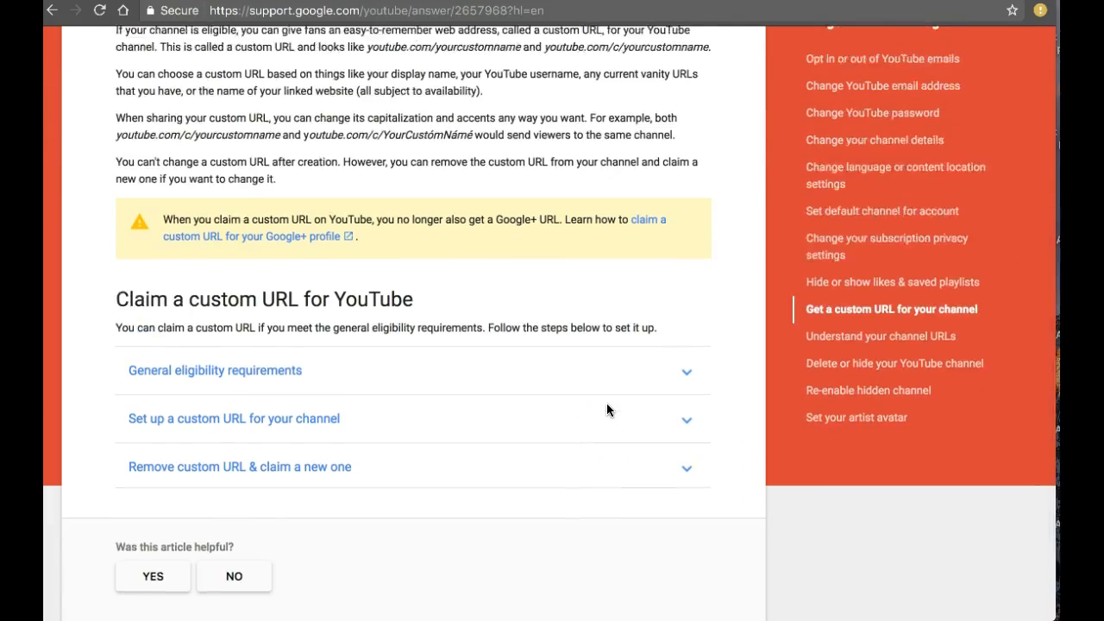
left_click(51, 12)
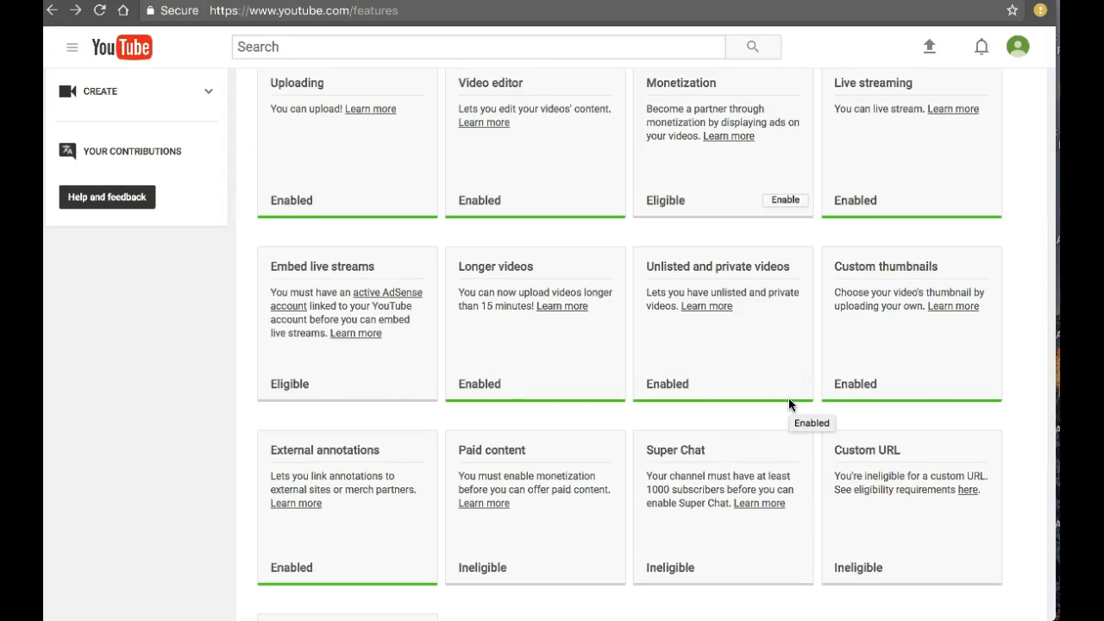
Open the channel's upload defaults settings
scroll(788, 399, "up", 3)
scroll(788, 402, "up", 1)
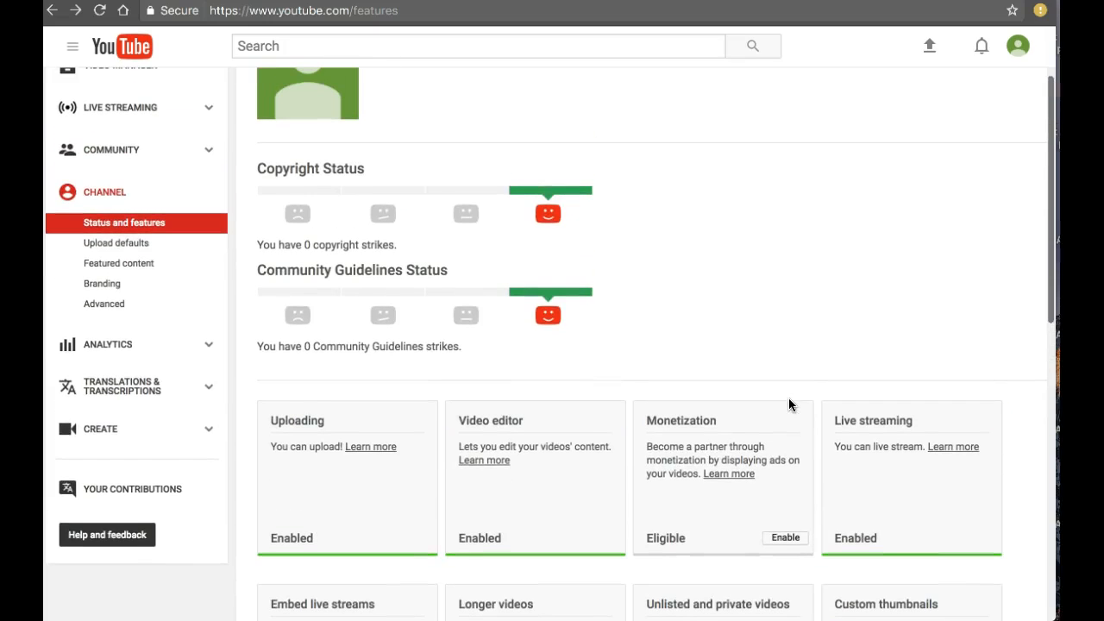
scroll(457, 194, "up", 1)
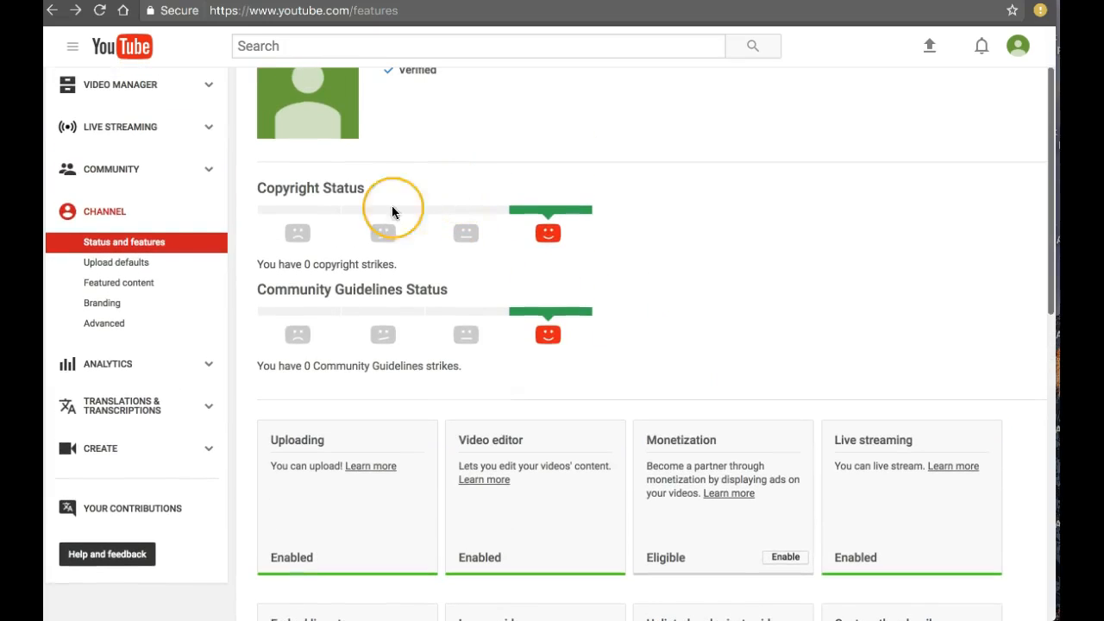
left_click(99, 262)
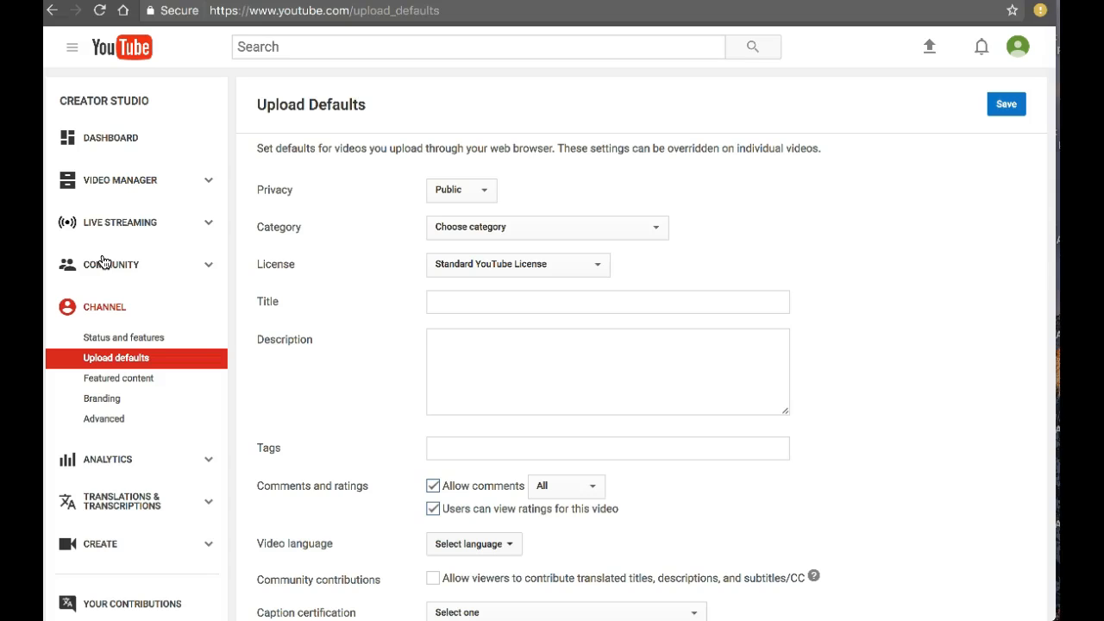
Keep the default privacy as Public and set the default category to Education
left_click(458, 190)
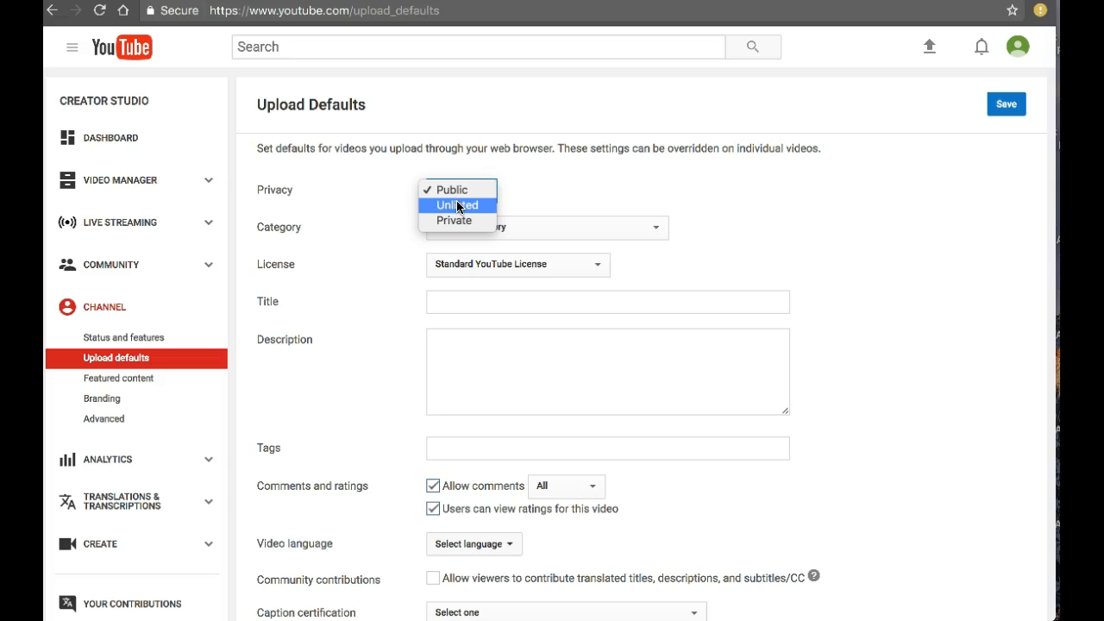
left_click(630, 197)
left_click(525, 229)
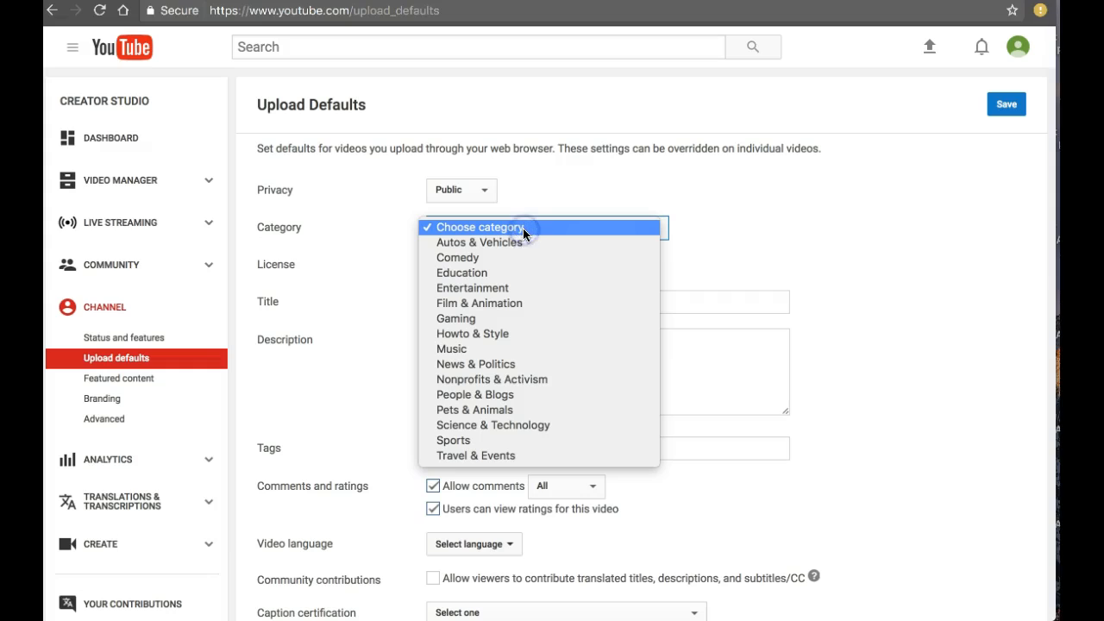
left_click(490, 272)
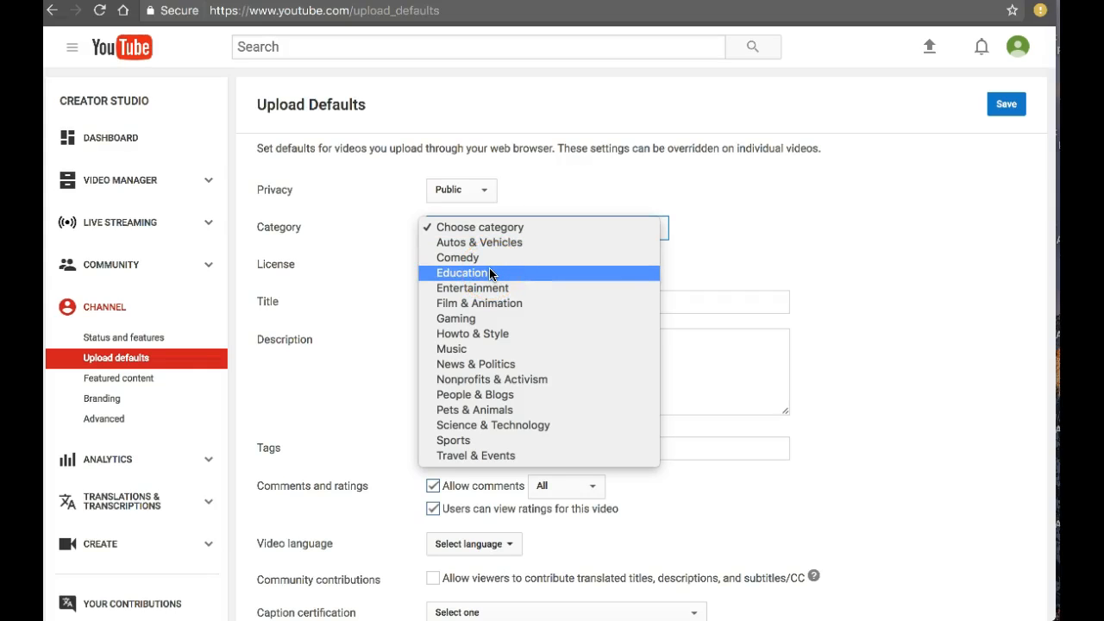
left_click(490, 272)
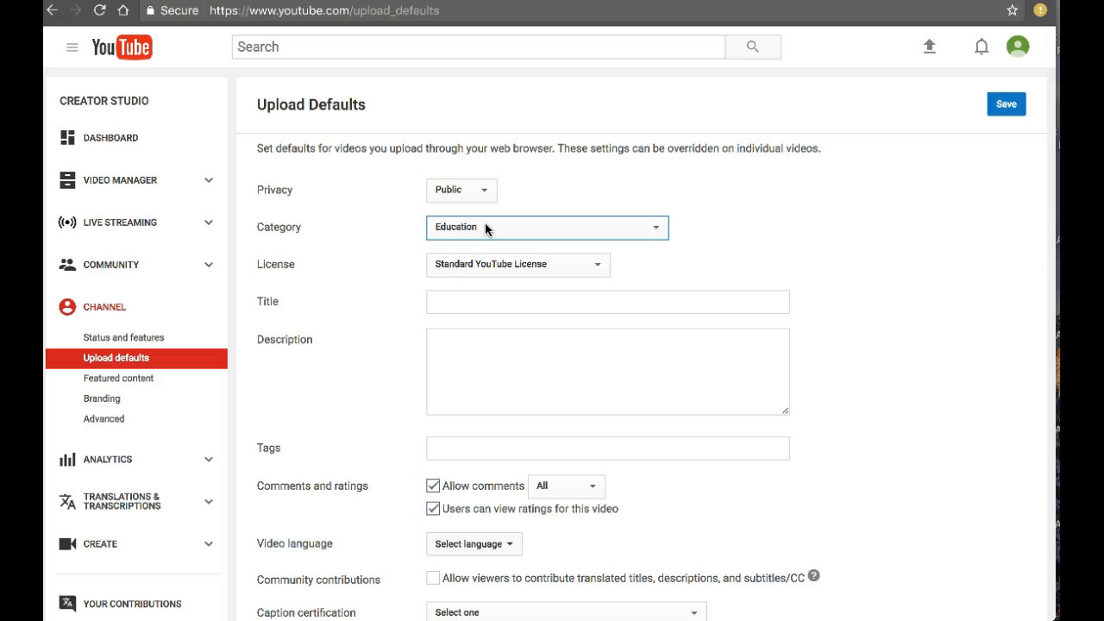
Keep the Standard YouTube License and enter "Spiritual Techpreneur" as the default title
left_click(478, 269)
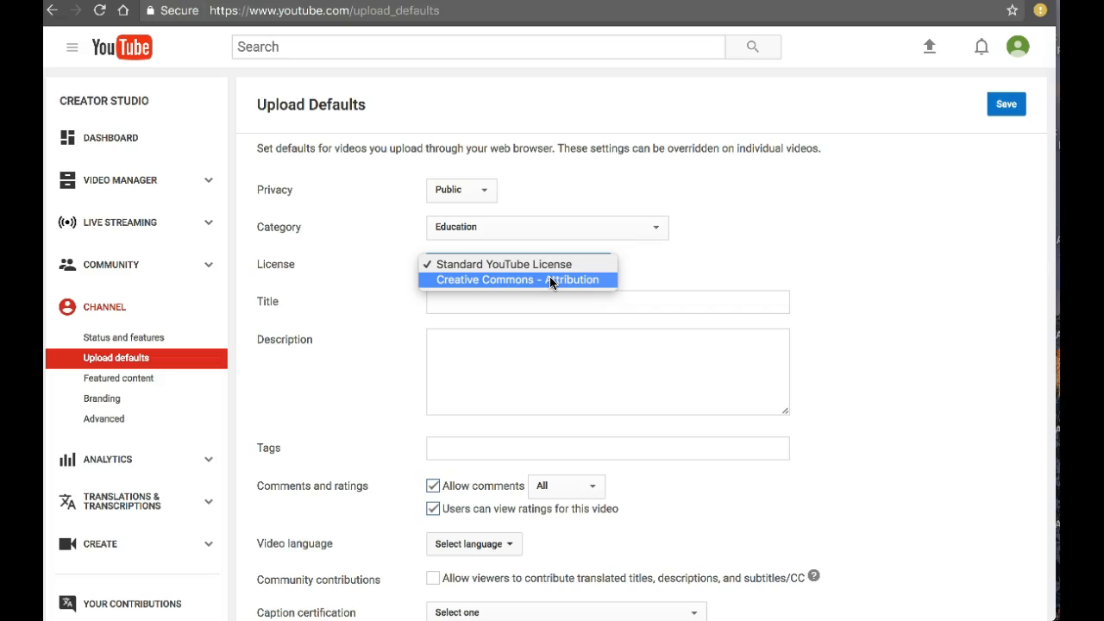
left_click(733, 263)
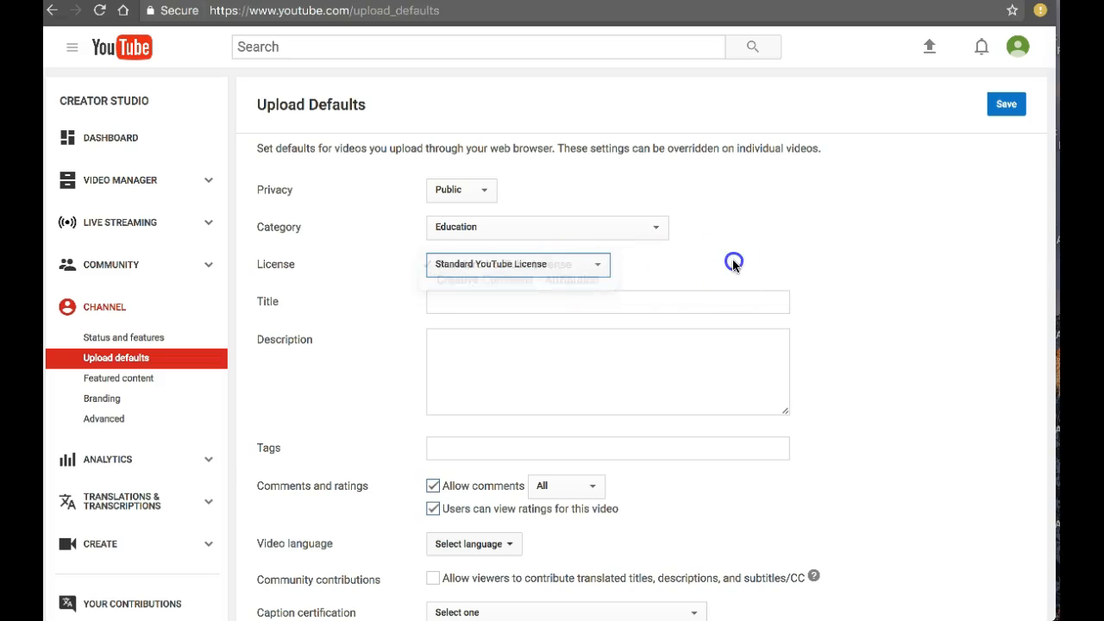
left_click(515, 299)
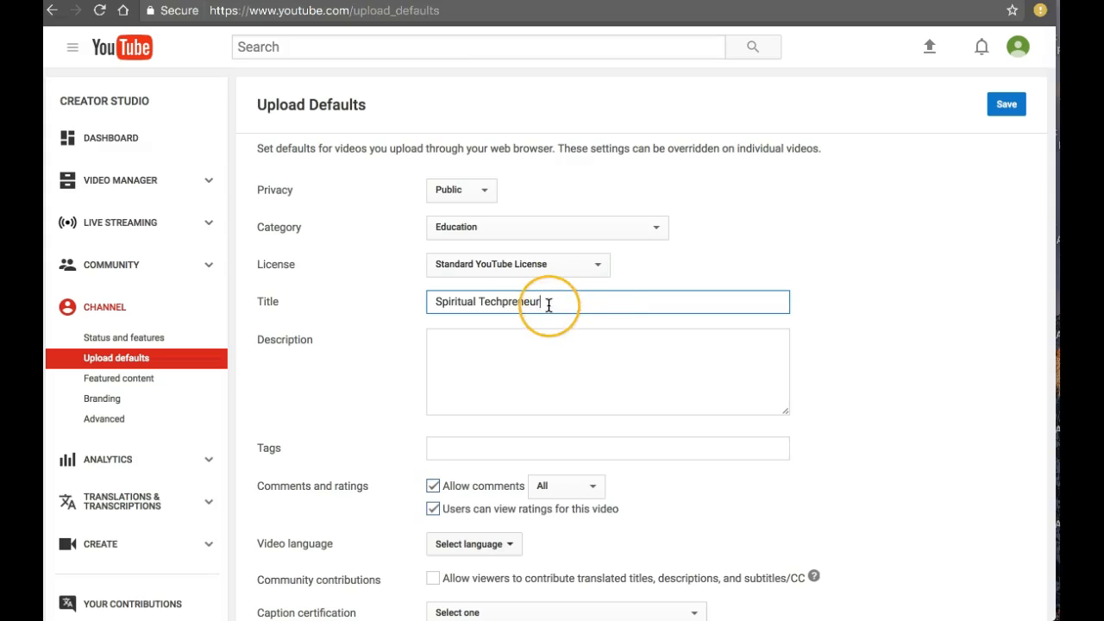
left_click_drag(555, 301, 423, 301)
key("super+c")
left_click(461, 352)
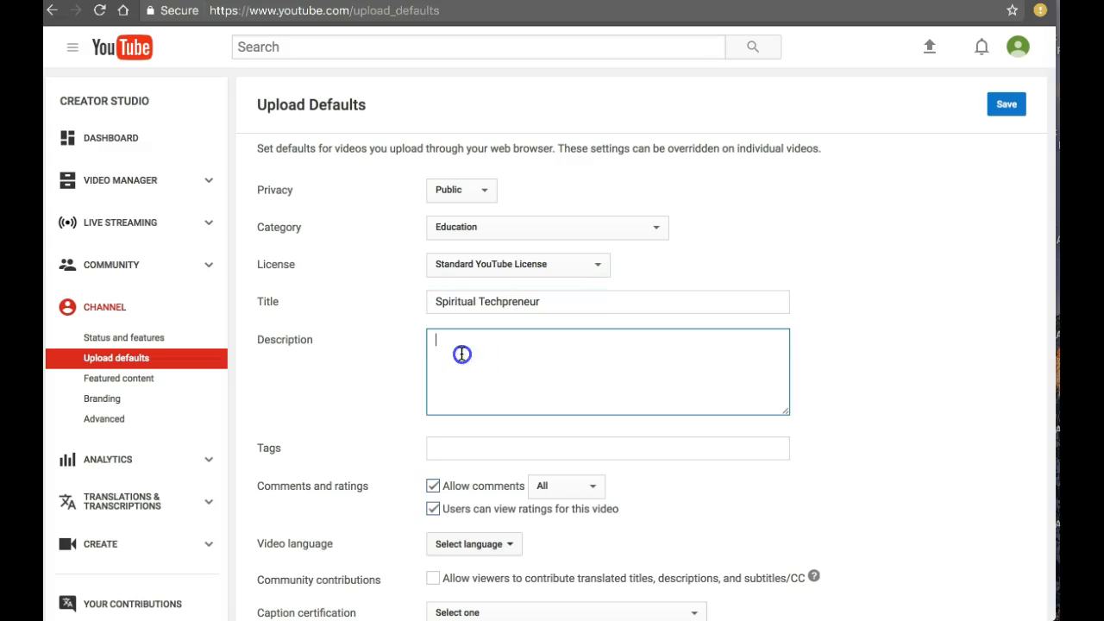
key("super+v")
left_click(438, 342)
left_click(559, 341)
type("ht")
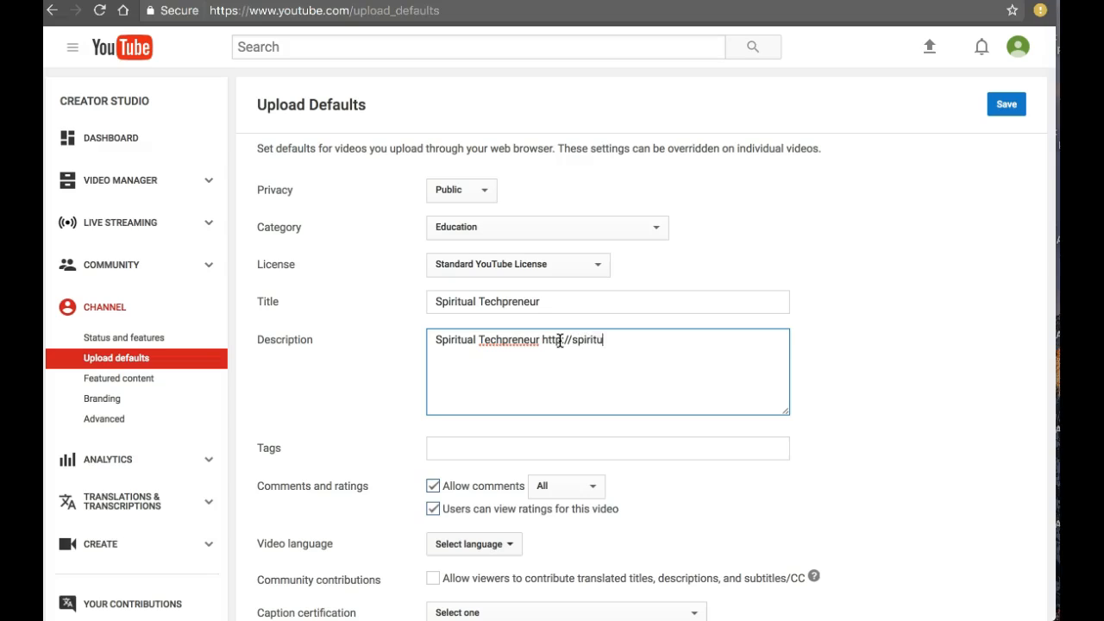
type("tp://spiritualtechpreneur.com")
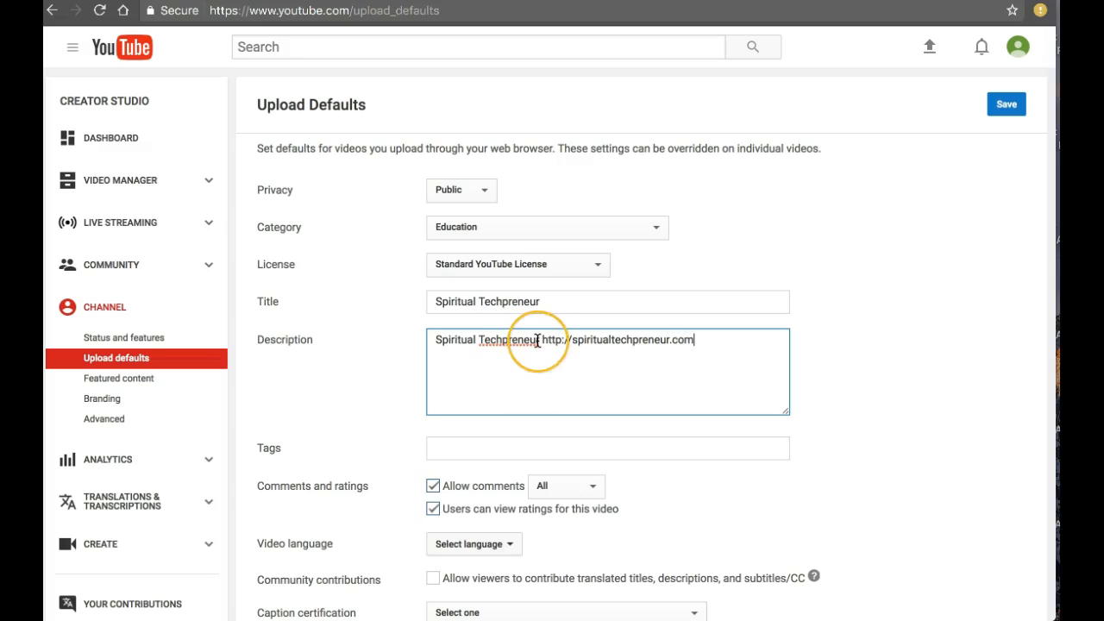
left_click(546, 341)
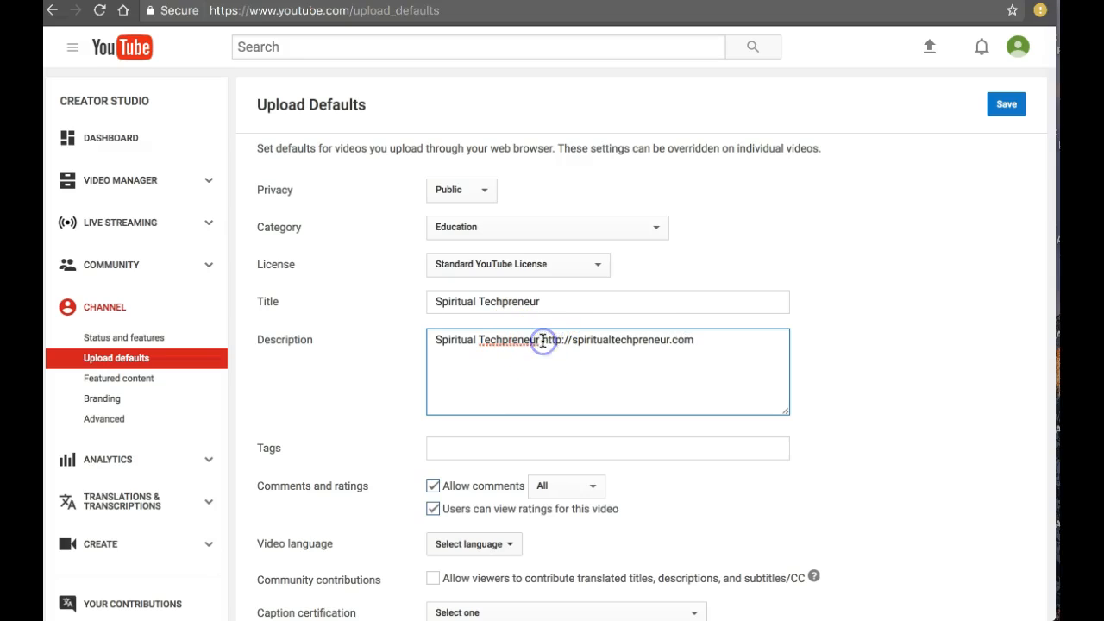
key("Return")
key("Return")
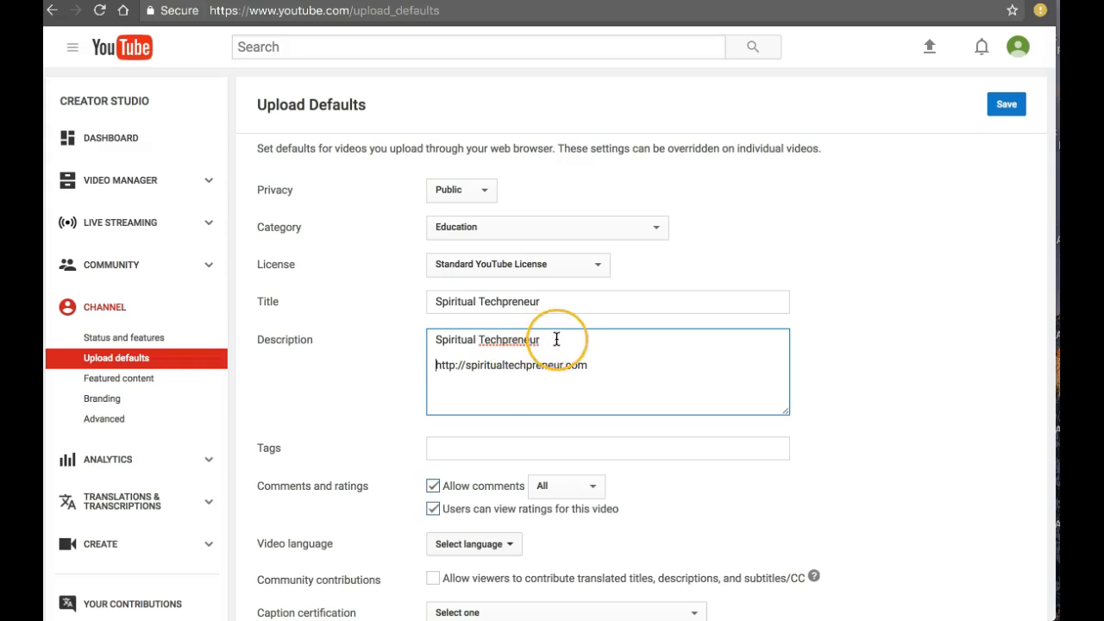
Enter the default tags "spirituality, technology, business, online business,"
scroll(507, 342, "down", 2)
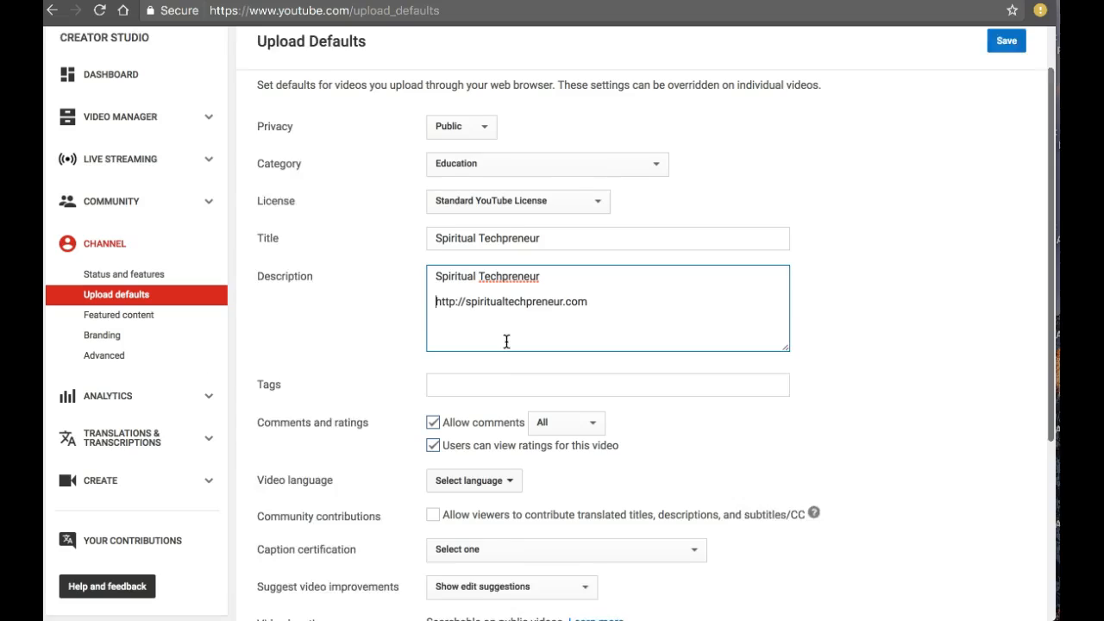
left_click(450, 360)
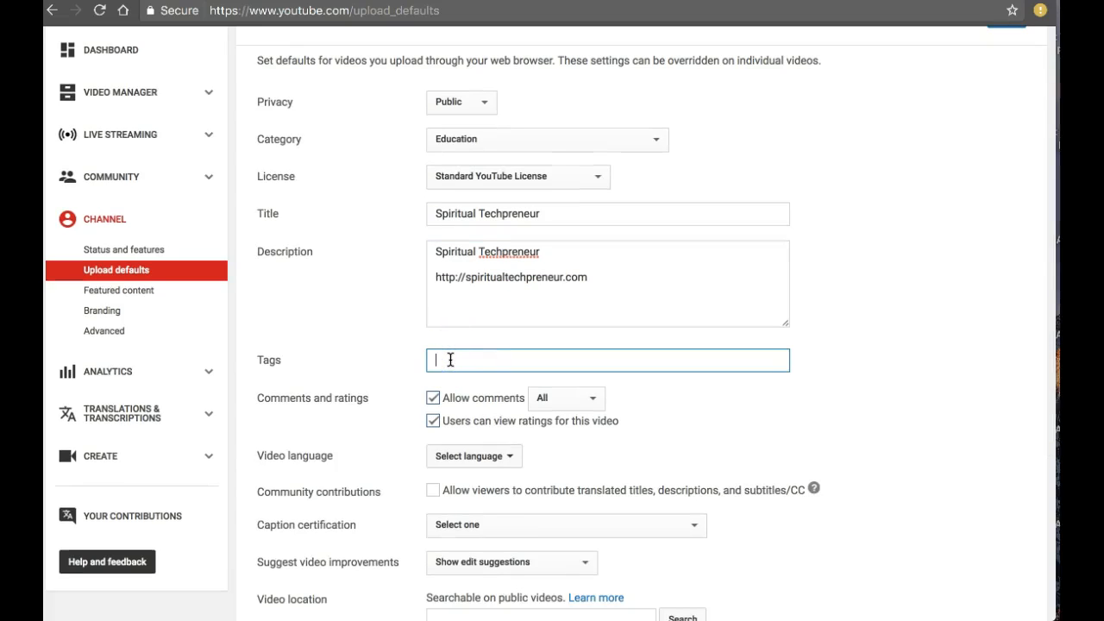
type("spirituality, technology,")
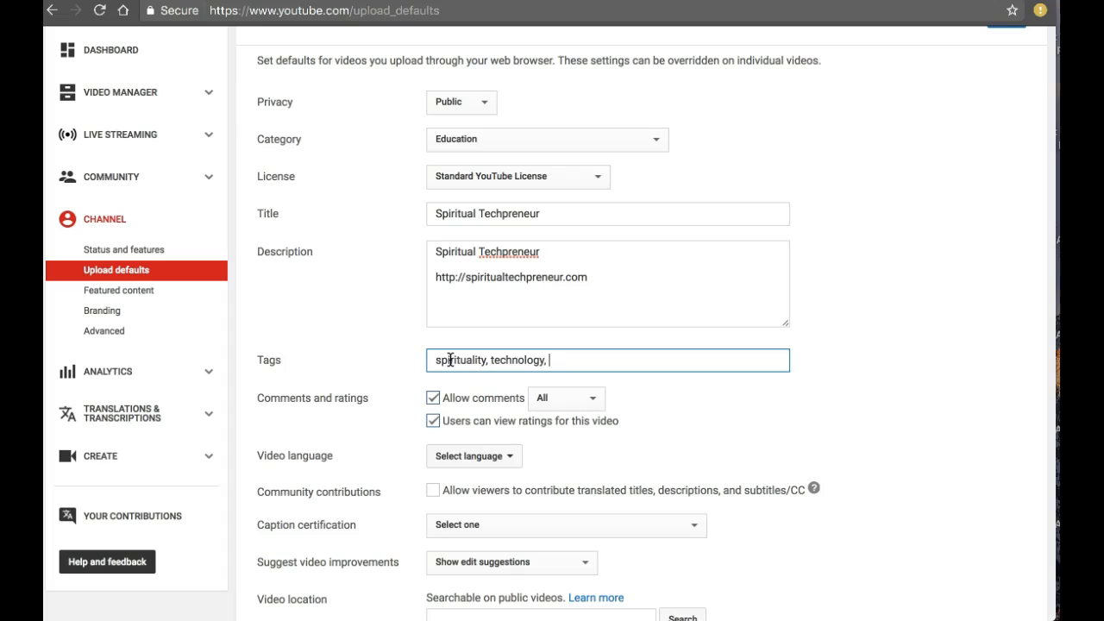
type(" business, online business,")
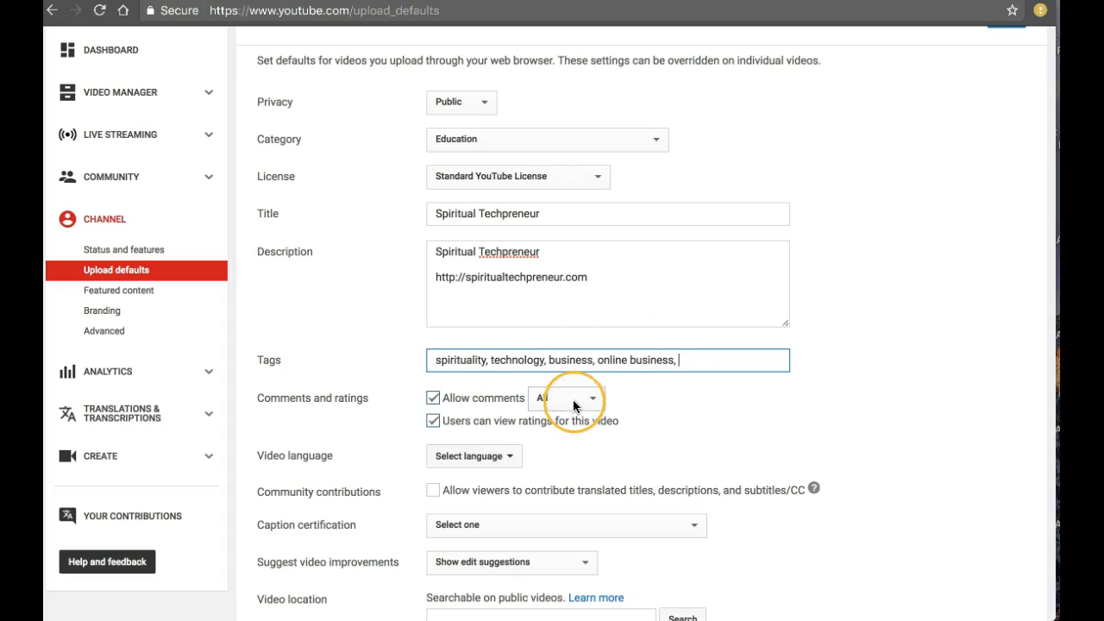
Leave comments allowed and set the caption certification to "This content has never aired on television in the U.S."
left_click(433, 399)
left_click(432, 397)
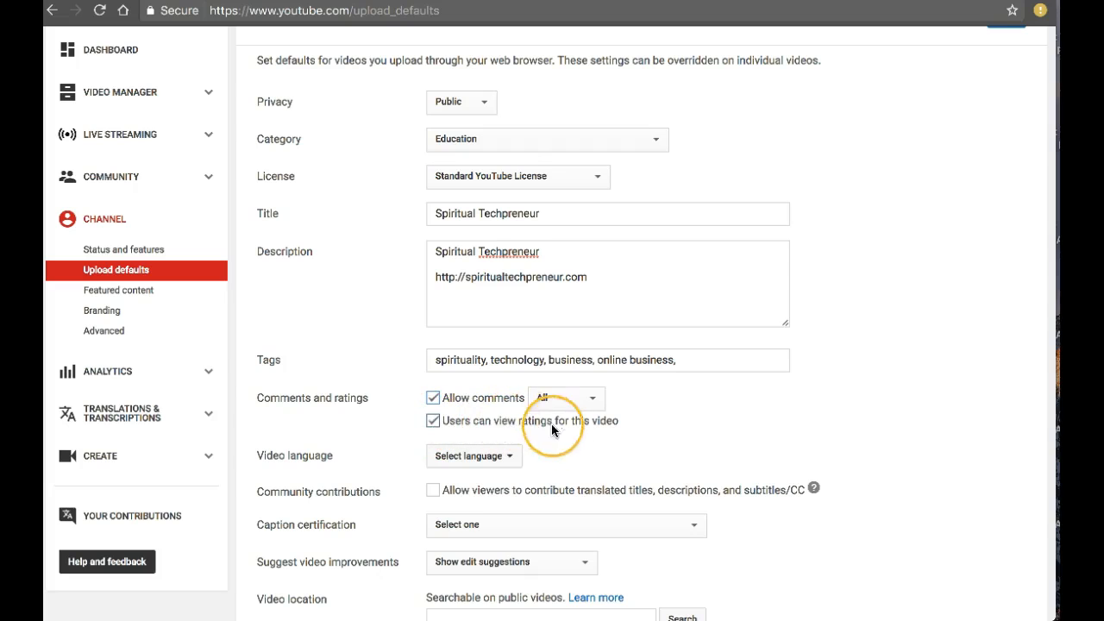
scroll(552, 436, "down", 3)
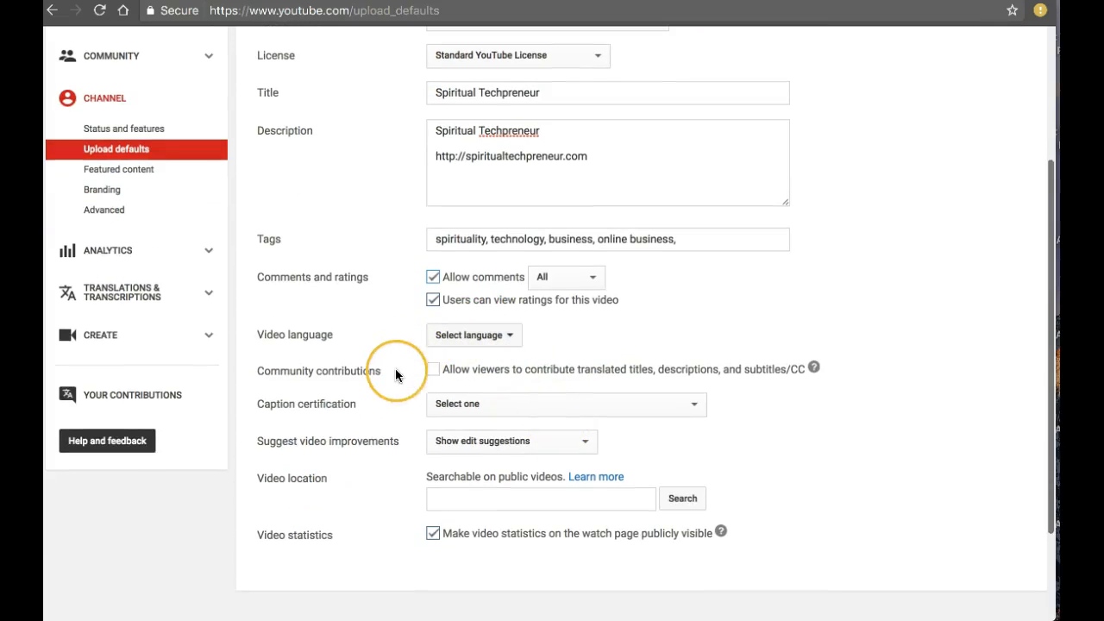
left_click(515, 404)
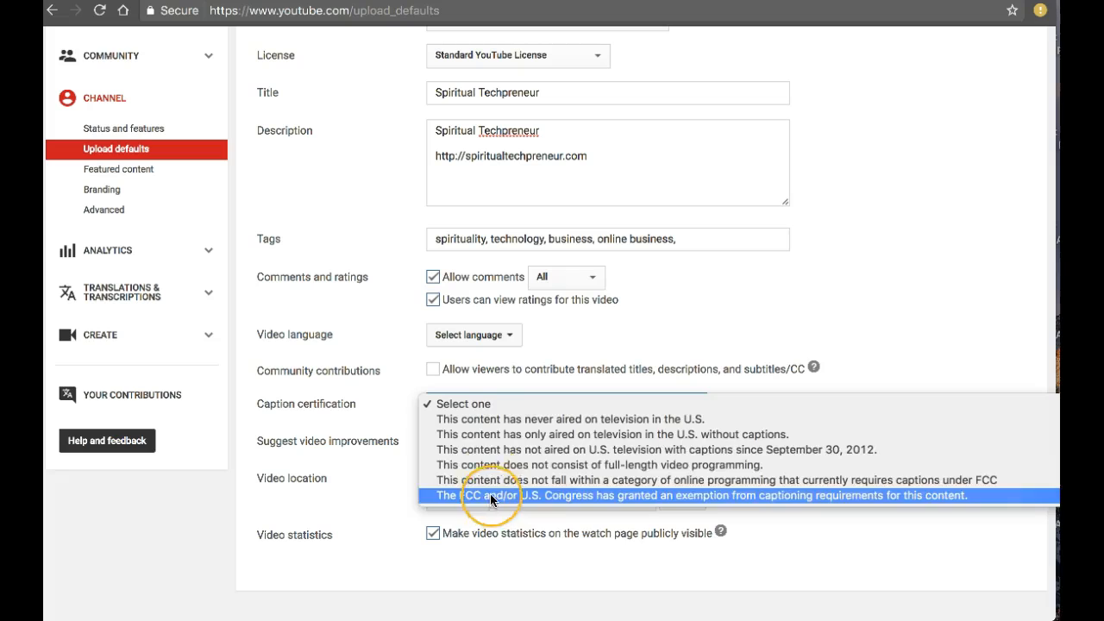
left_click(488, 419)
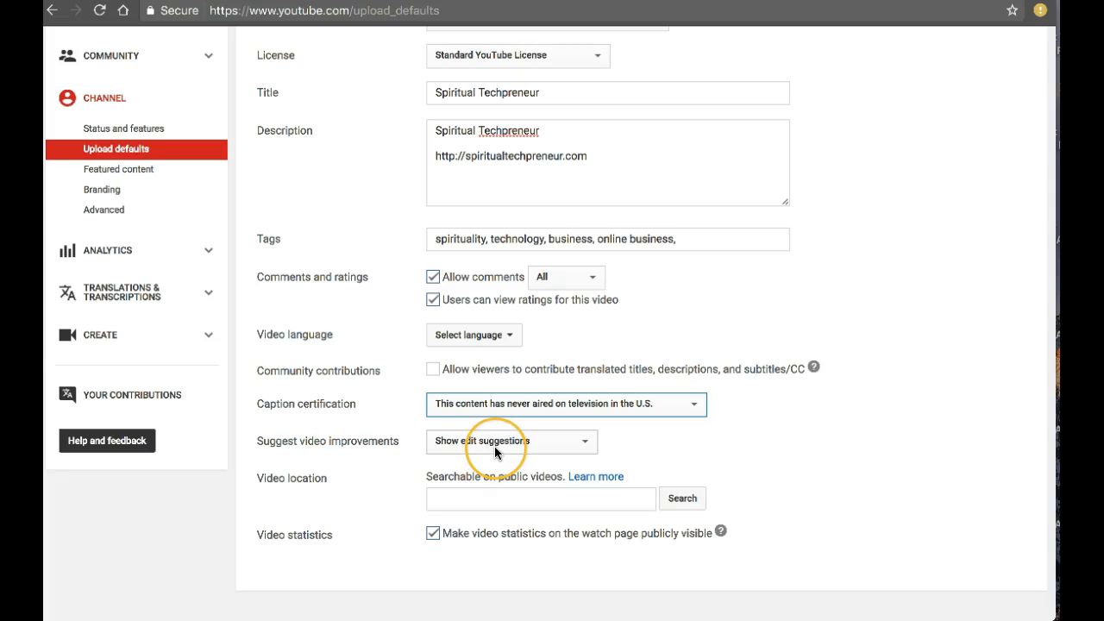
Keep "Show edit suggestions" for video improvements, save the upload defaults, and dismiss the notification
left_click(494, 446)
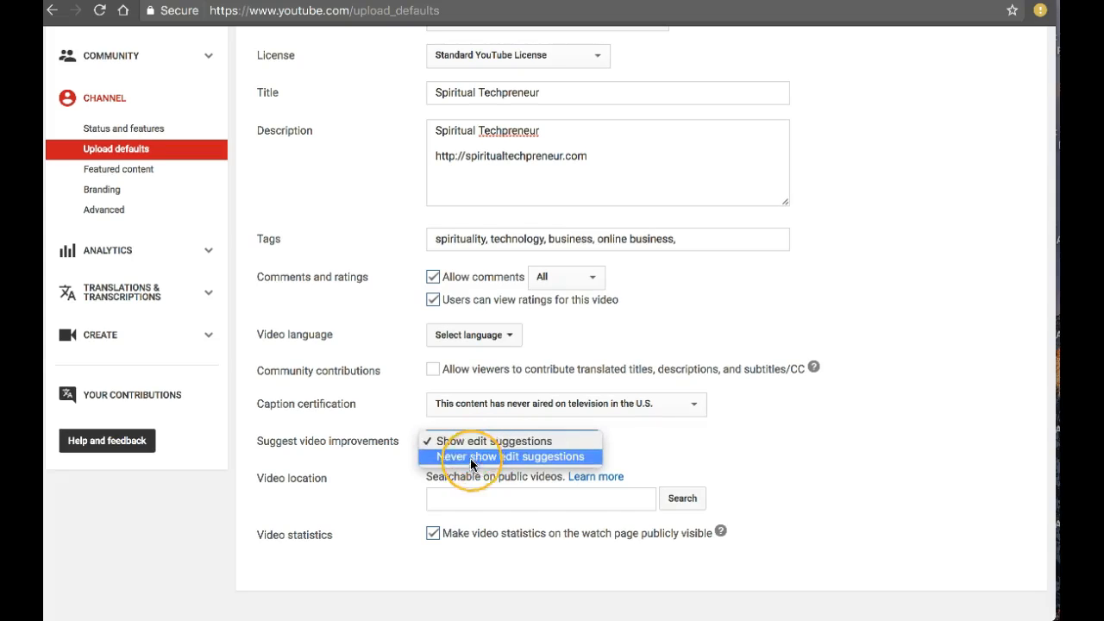
left_click(679, 445)
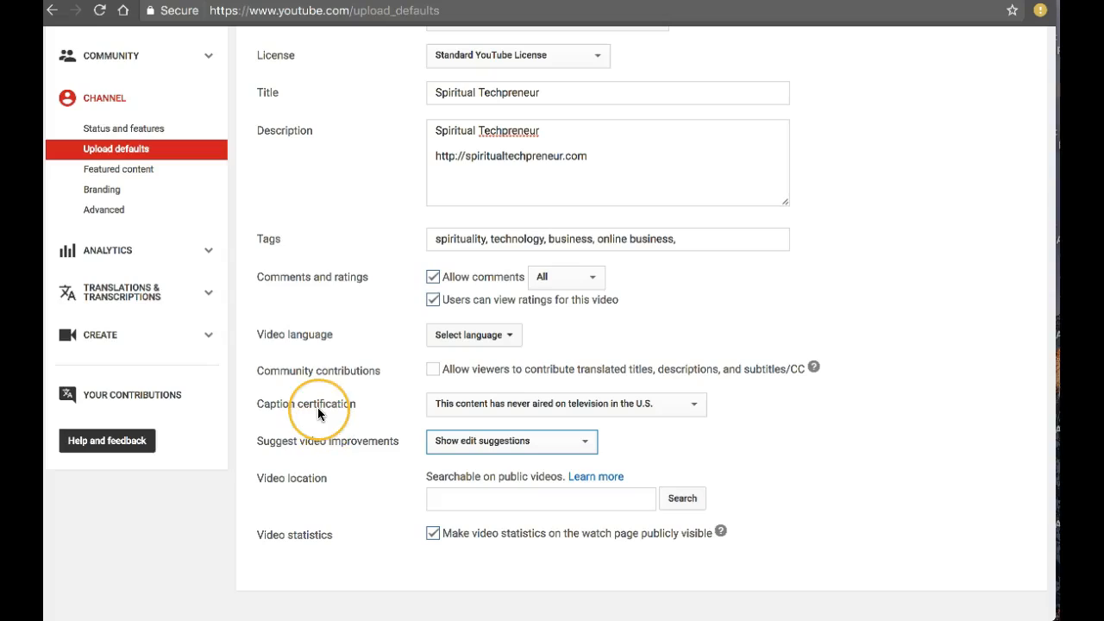
scroll(317, 410, "up", 2)
scroll(317, 412, "up", 3)
left_click(1004, 107)
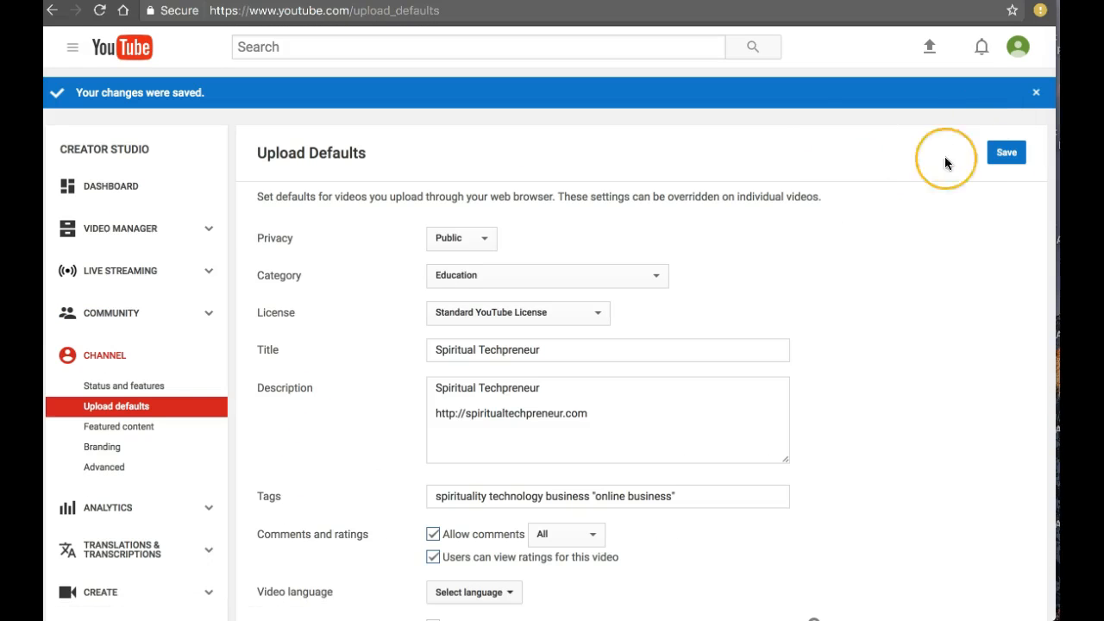
left_click(1036, 93)
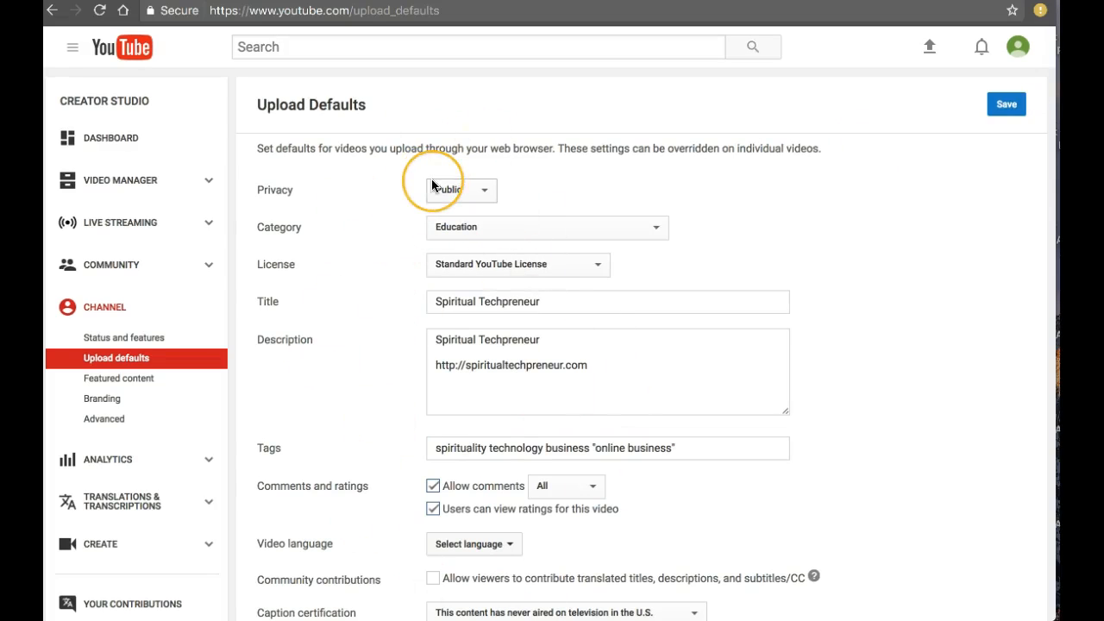
Set the default upload privacy to Unlisted and save the upload defaults
left_click(463, 195)
left_click(460, 205)
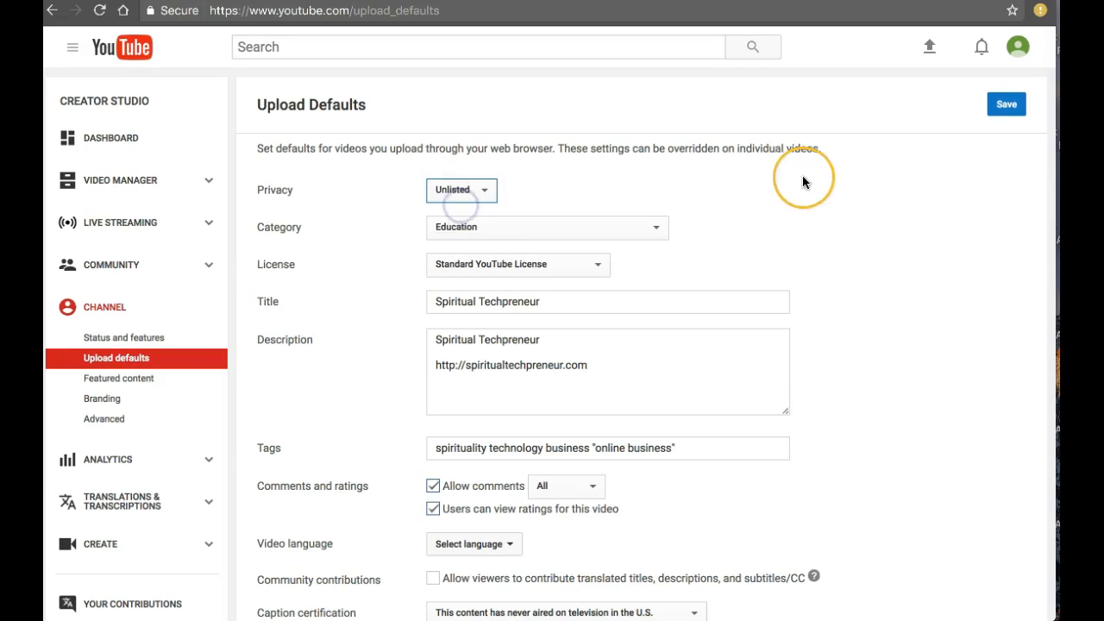
left_click(1007, 104)
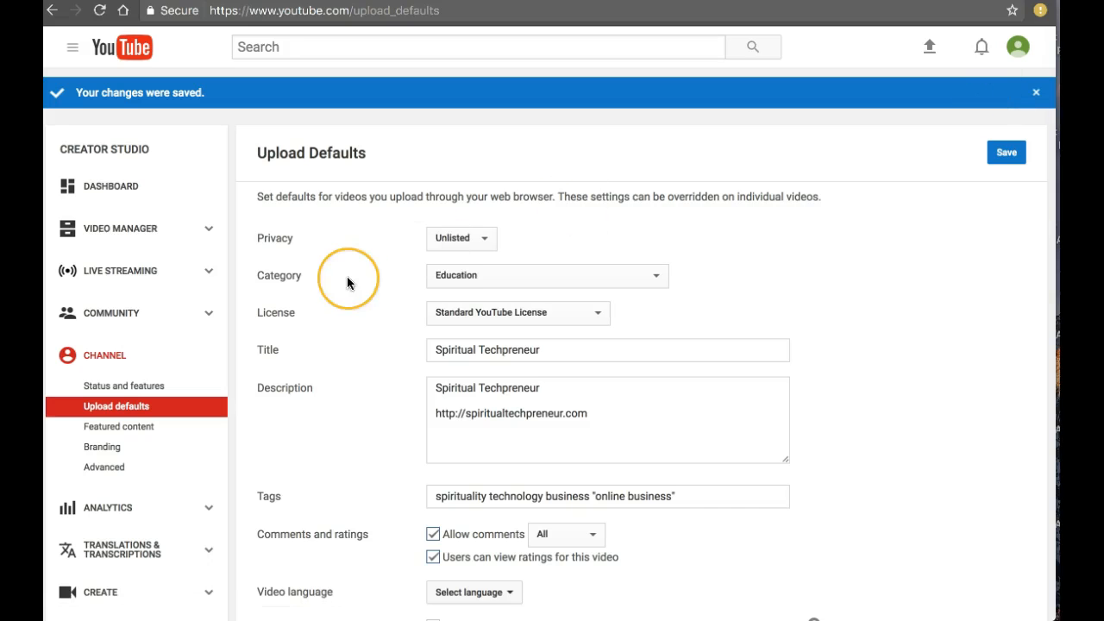
Look through the channel's featured content options and the branding watermark upload dialog, then close it without adding a file
scroll(205, 314, "down", 2)
left_click(136, 320)
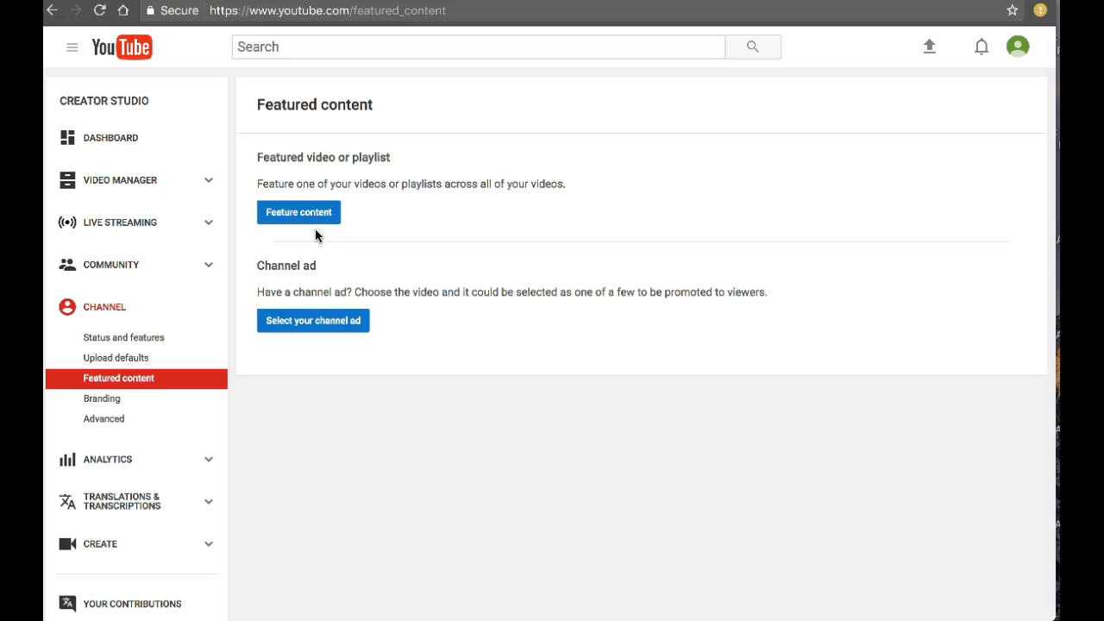
left_click(306, 223)
left_click(103, 399)
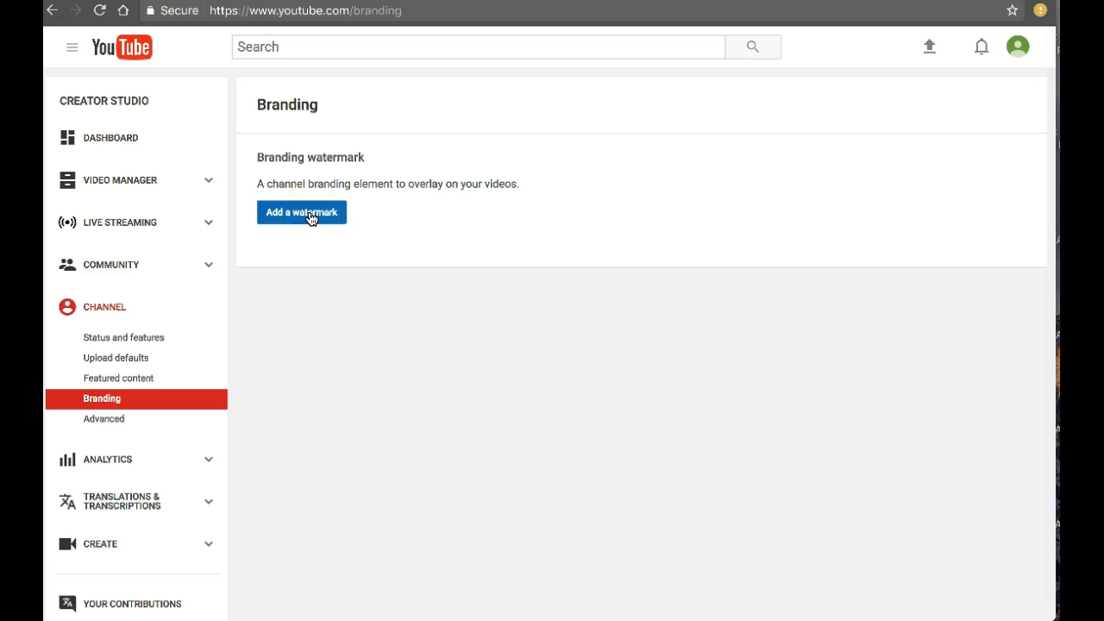
left_click(311, 218)
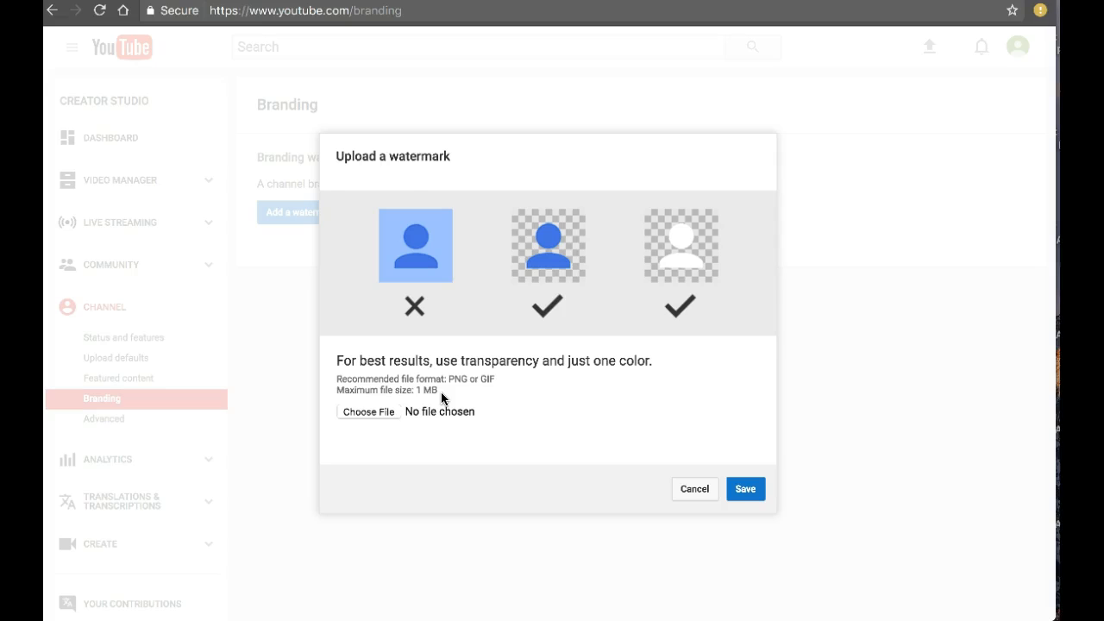
left_click(694, 491)
Examine the channel's advanced settings for country, channel keywords, advertisements and AdWords account linking
left_click(109, 422)
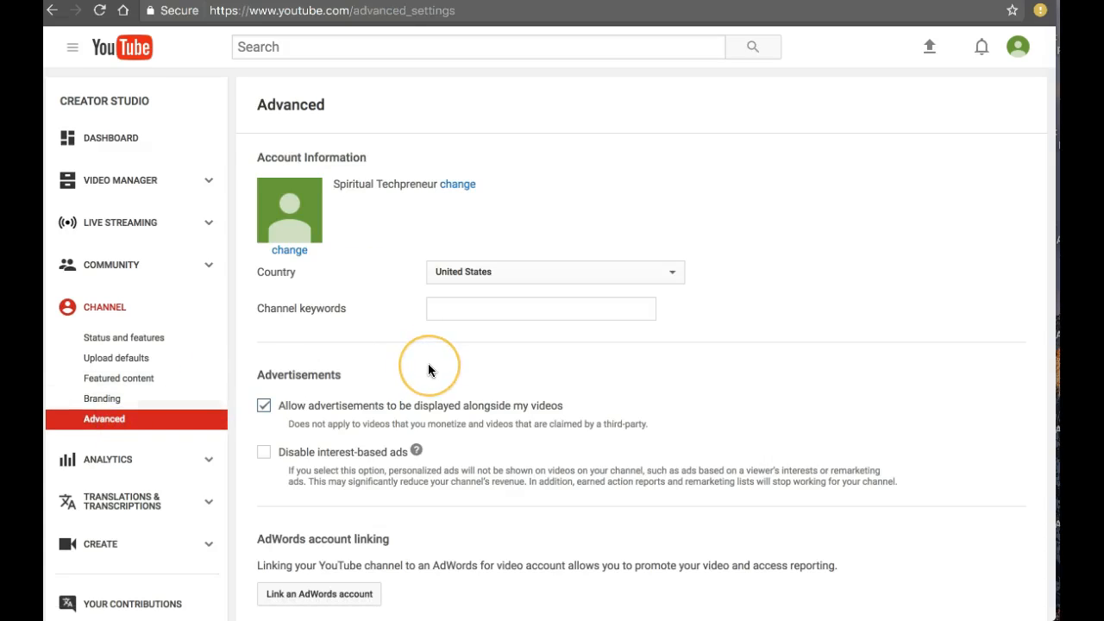
scroll(427, 363, "down", 2)
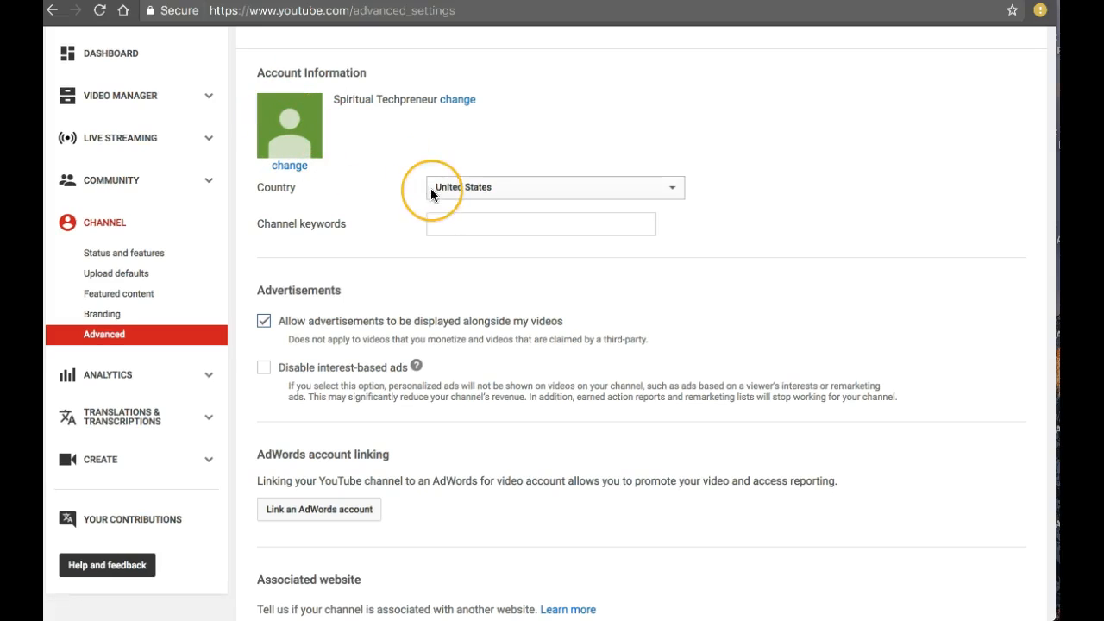
left_click(469, 223)
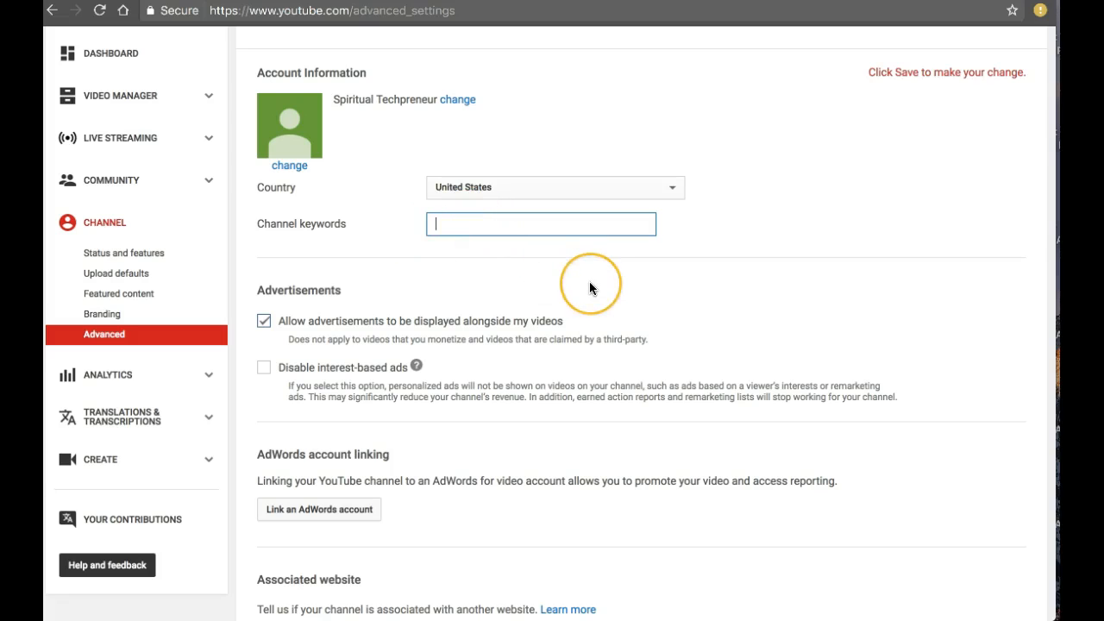
scroll(589, 281, "down", 2)
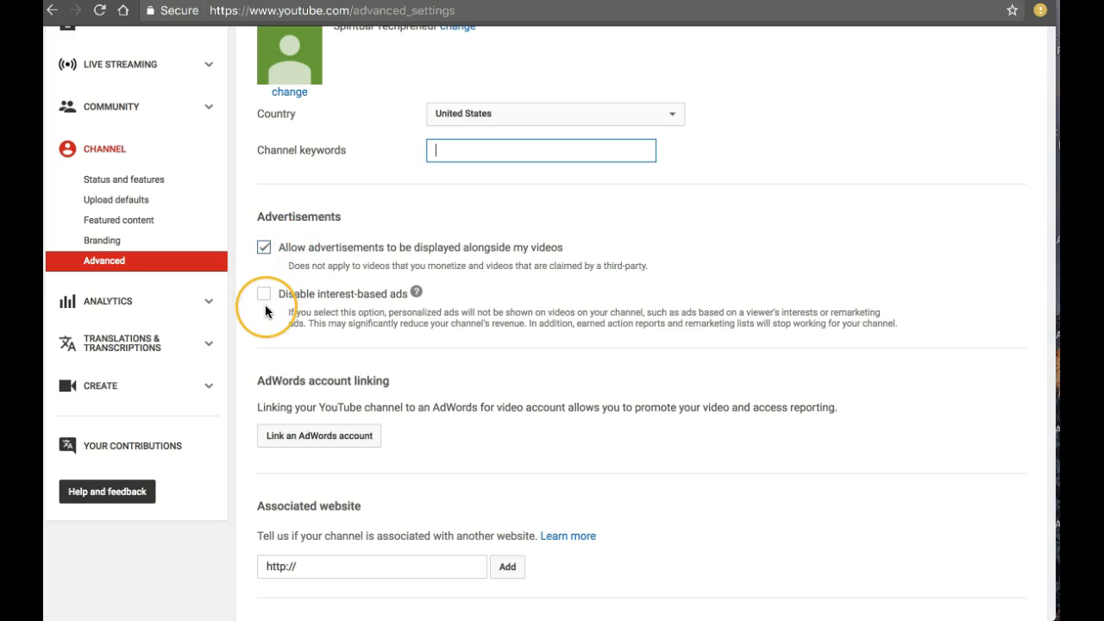
scroll(265, 305, "down", 1)
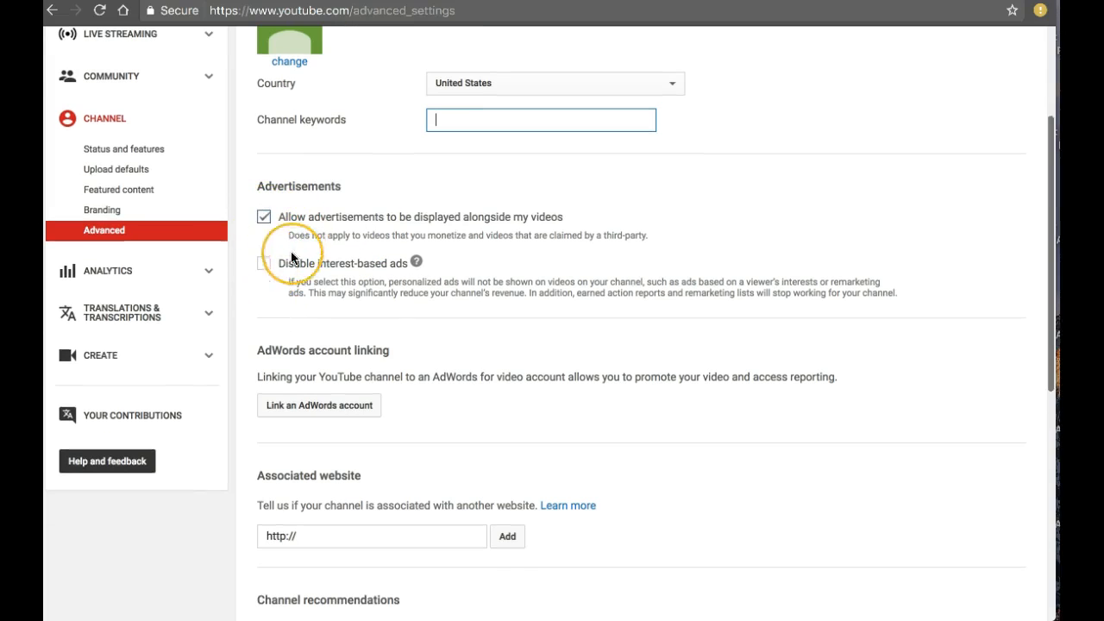
scroll(468, 328, "down", 2)
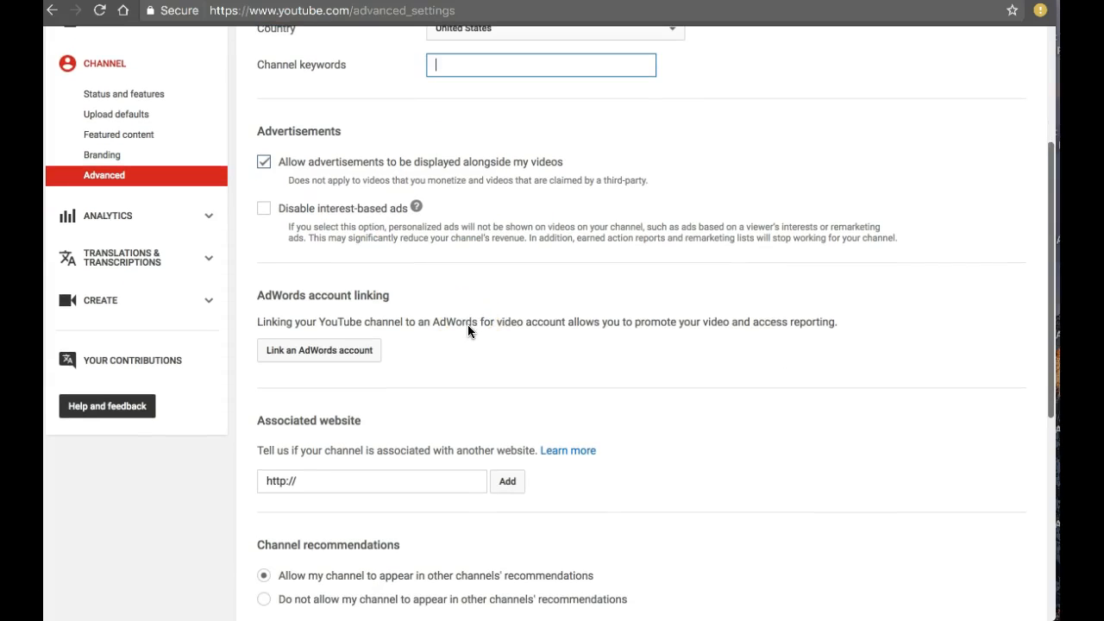
scroll(468, 328, "down", 3)
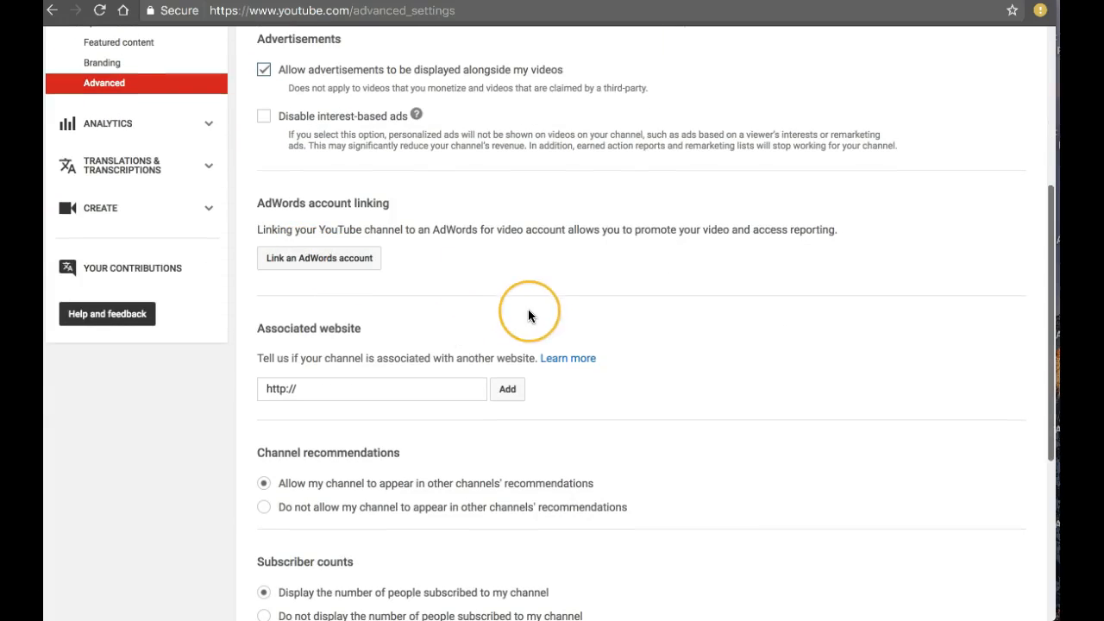
scroll(528, 311, "down", 3)
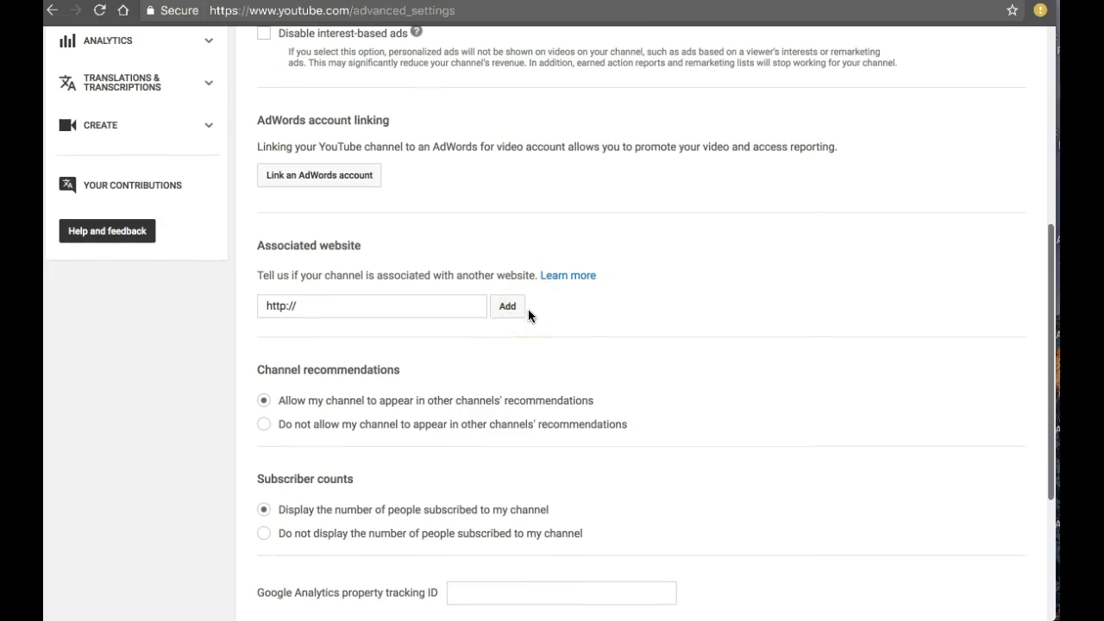
left_click(341, 305)
type("spiritual")
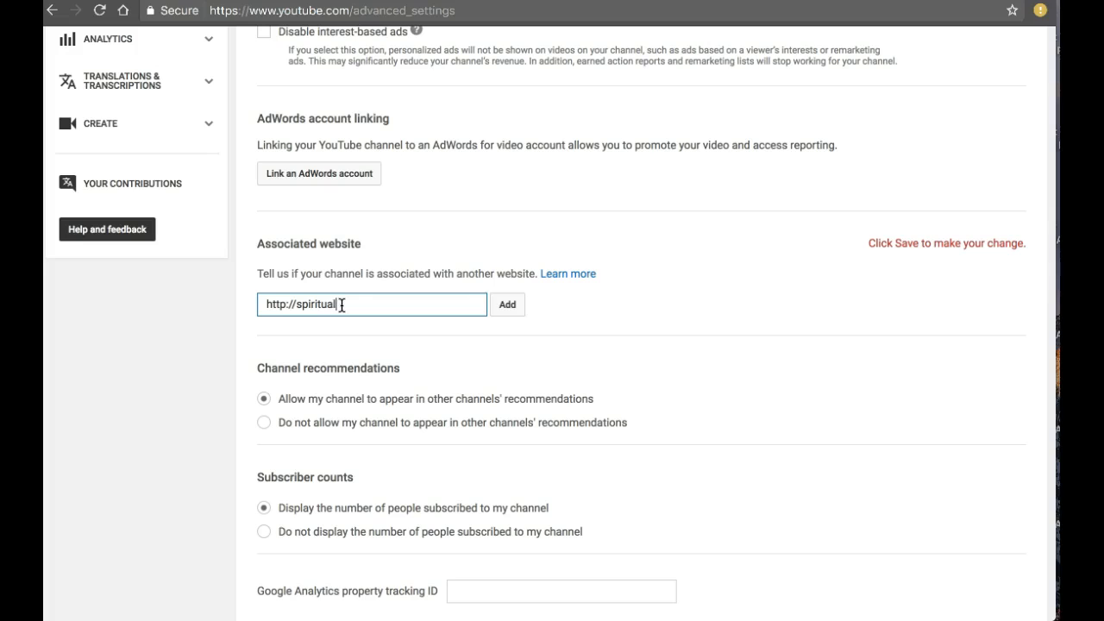
type("techpreneur.com")
left_click(508, 305)
left_click(610, 351)
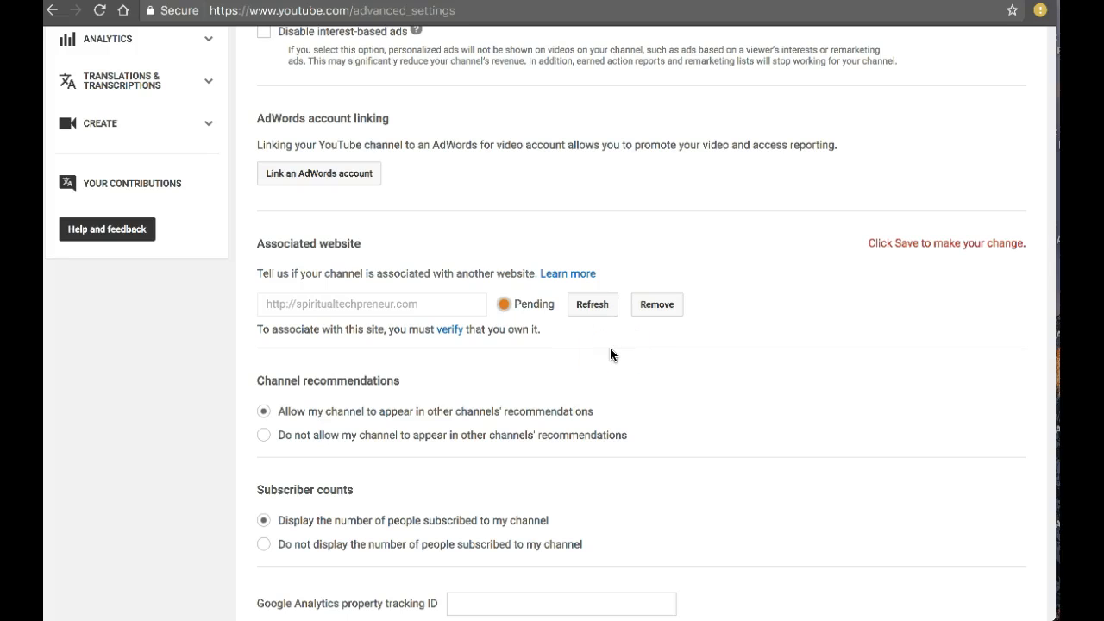
left_click(451, 333)
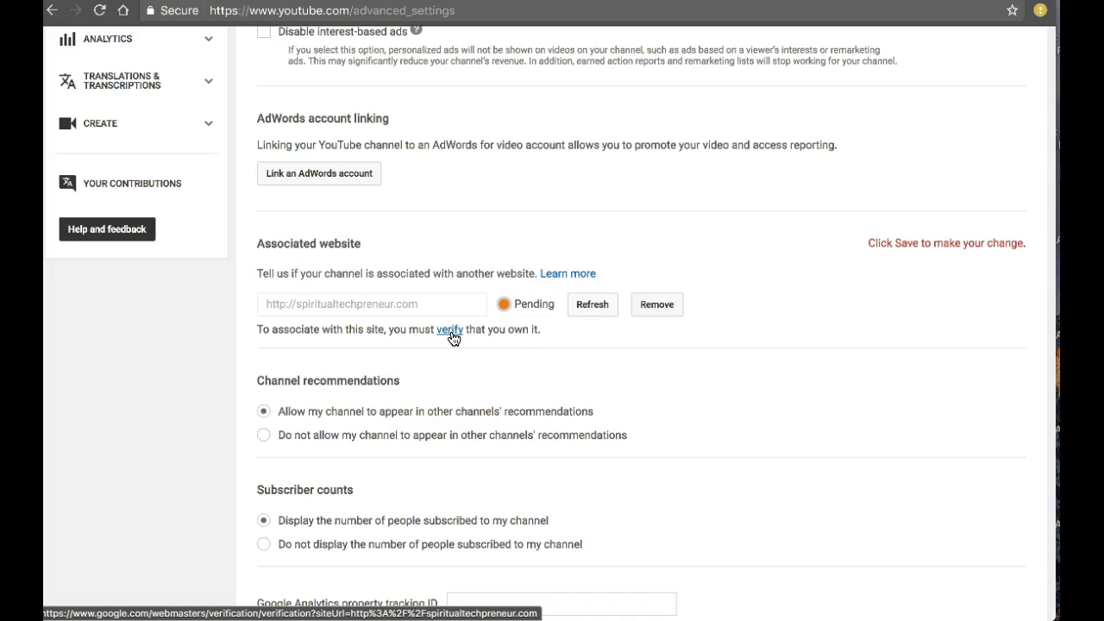
Choose not to allow the channel in other channels' recommendations, leave the Google Analytics tracking ID empty, and save the advanced settings
scroll(455, 376, "down", 2)
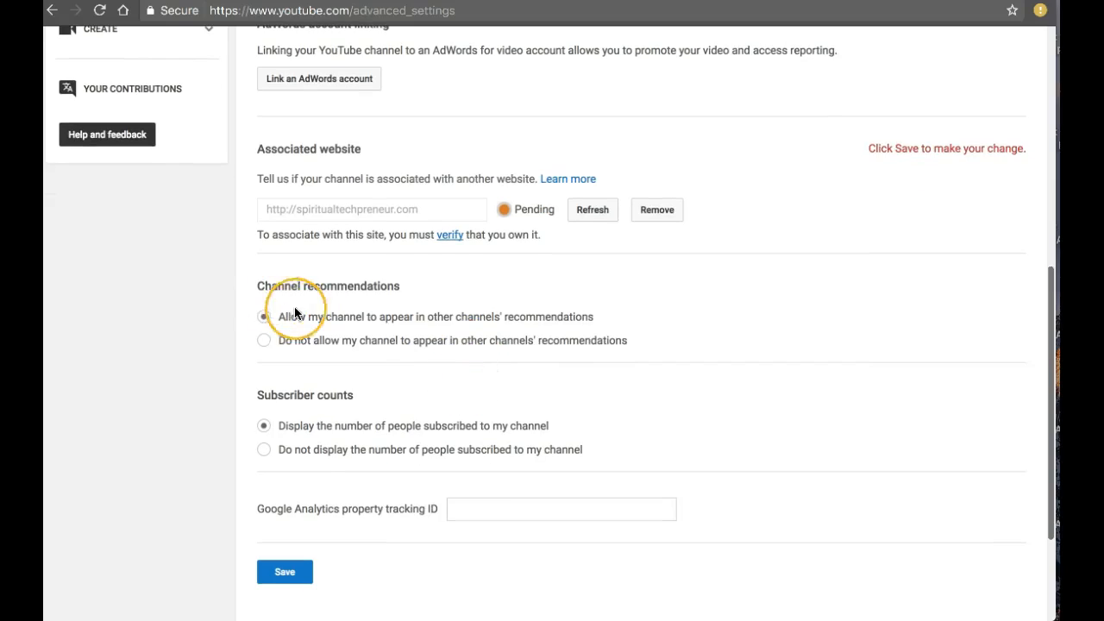
left_click(266, 344)
scroll(380, 385, "down", 3)
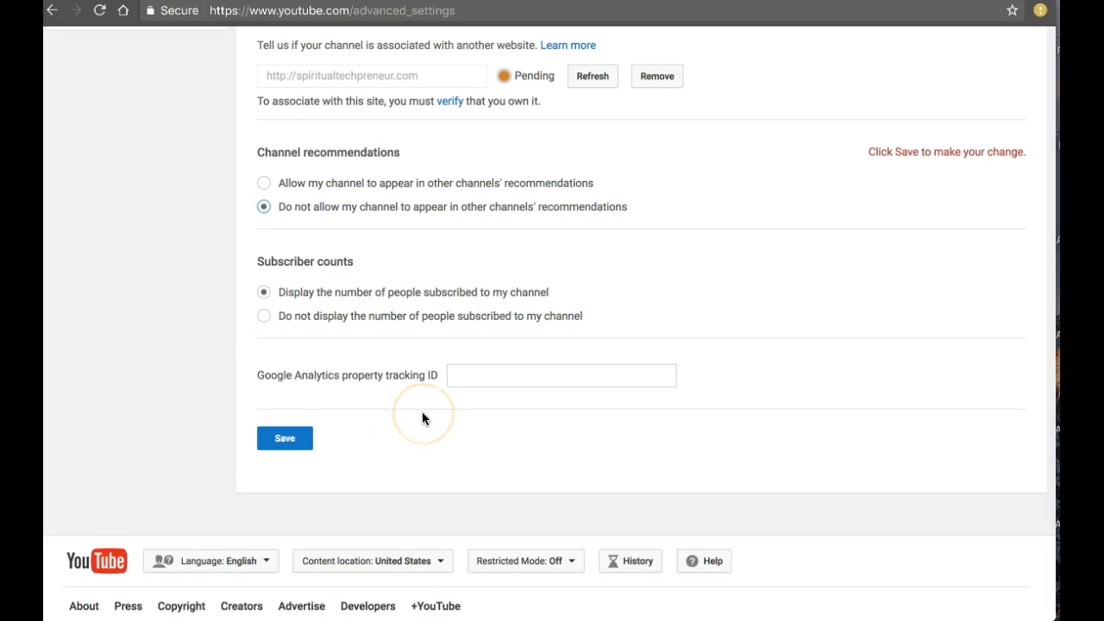
left_click_drag(331, 375, 258, 374)
left_click(402, 376)
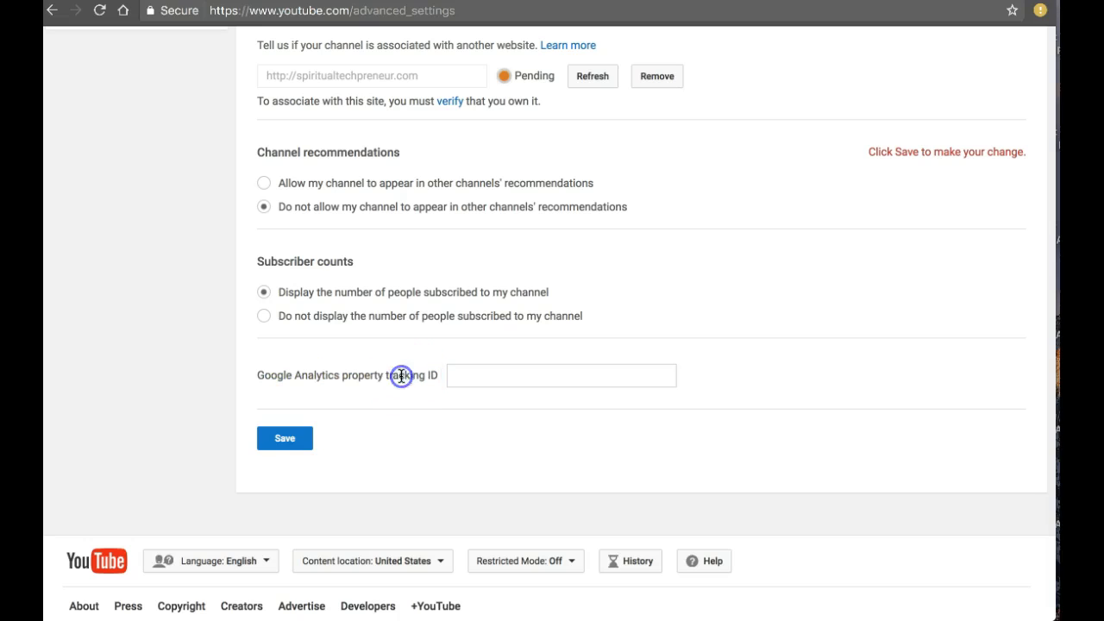
left_click(475, 382)
left_click(290, 439)
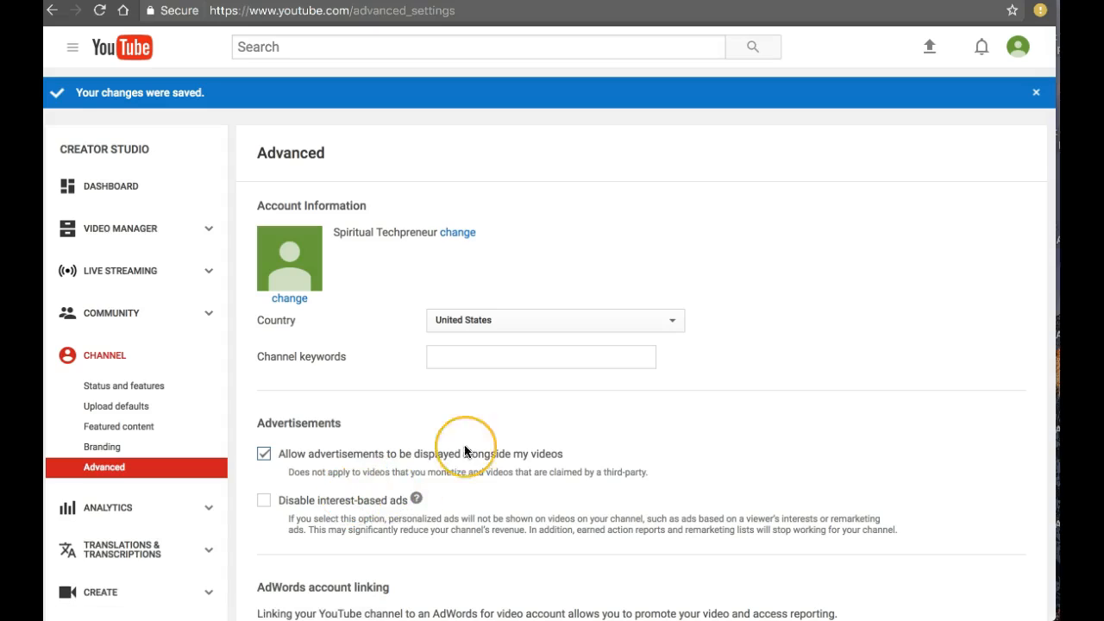
scroll(465, 440, "down", 2)
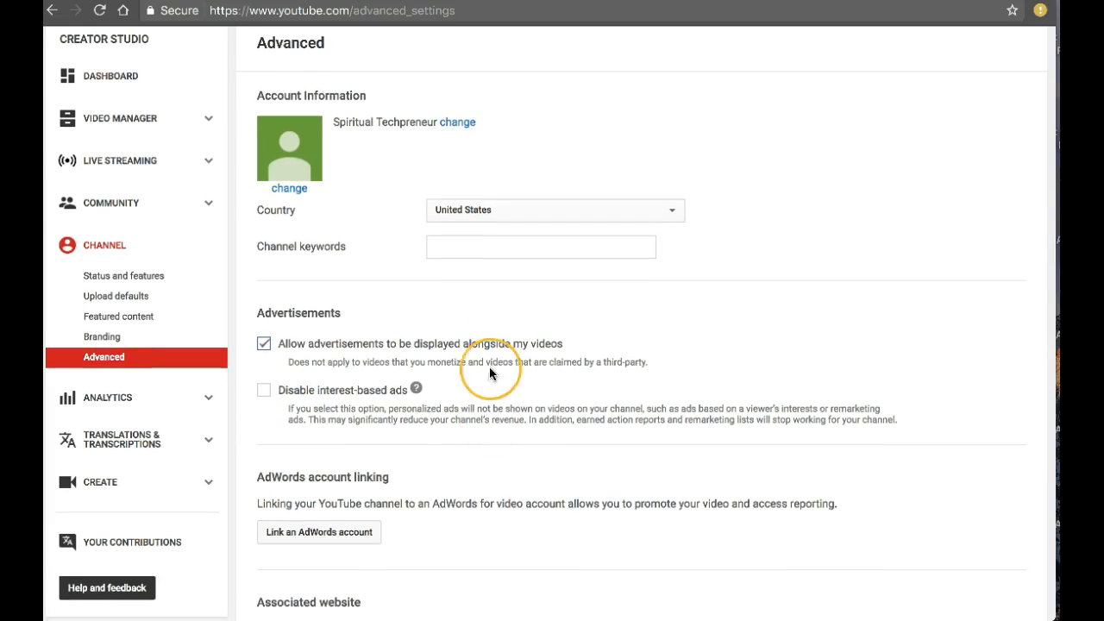
scroll(482, 360, "down", 1)
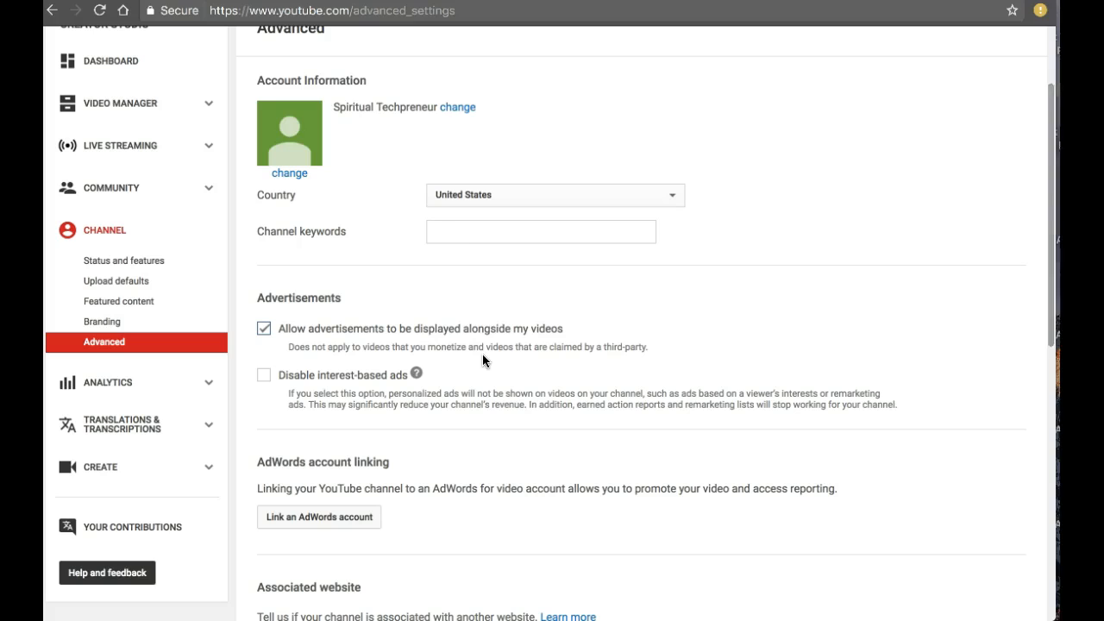